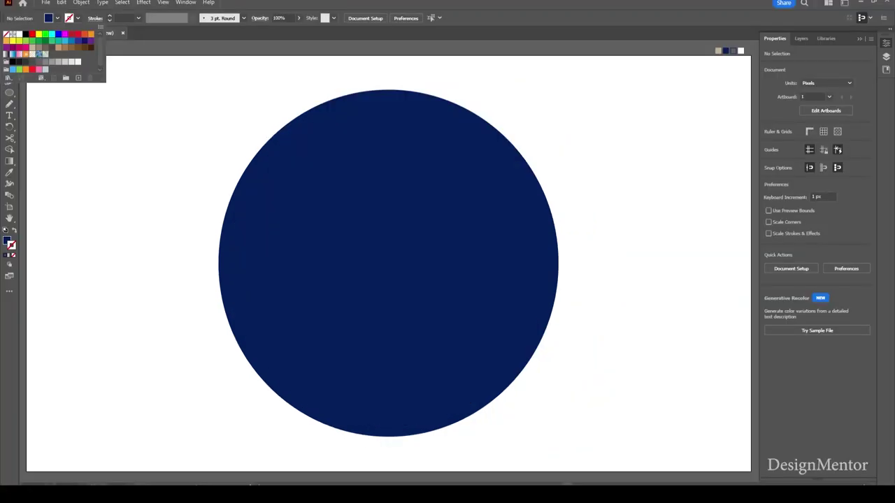
Switch to the Ellipse tool (L) to draw the next circle.
{"action": "key", "text": "l"}
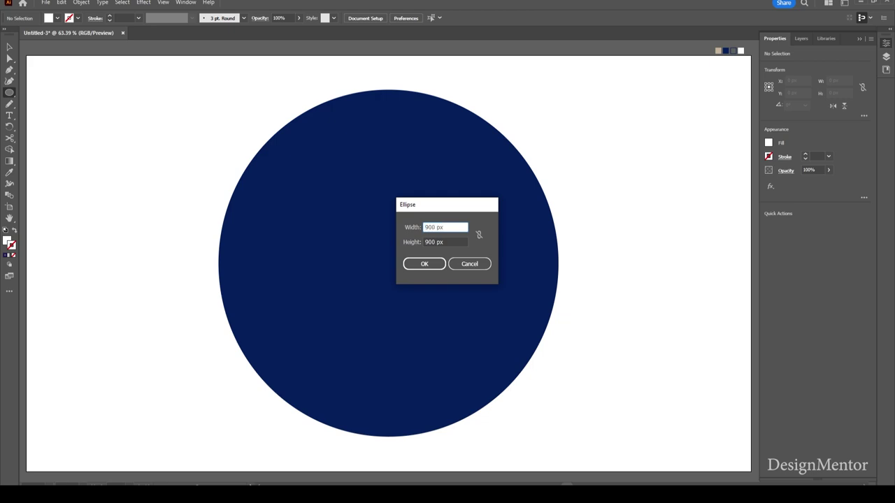
Draw an 850 × 850 px circle and centre it on the artboard.
{"action": "type", "text": "850"}
{"action": "key", "text": "Tab"}
{"action": "type", "text": "850"}
{"action": "key", "text": "Return"}
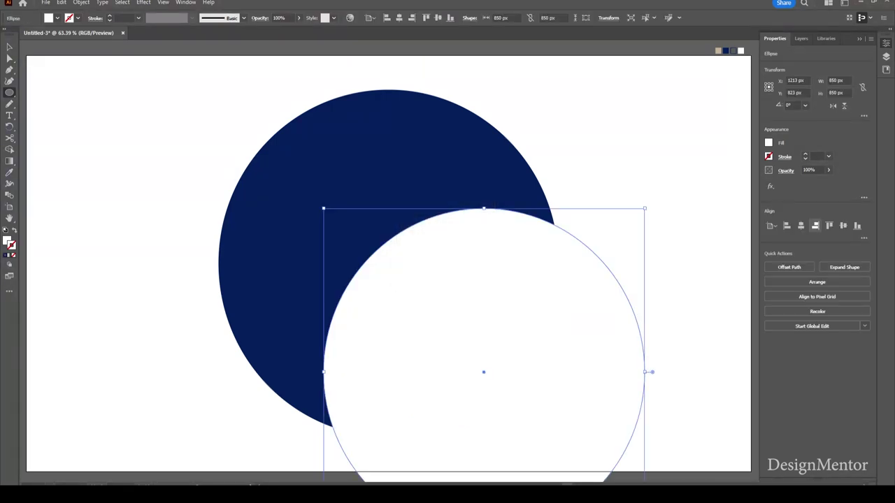
{"action": "left_click", "coordinate": [801, 225]}
{"action": "left_click", "coordinate": [843, 225]}
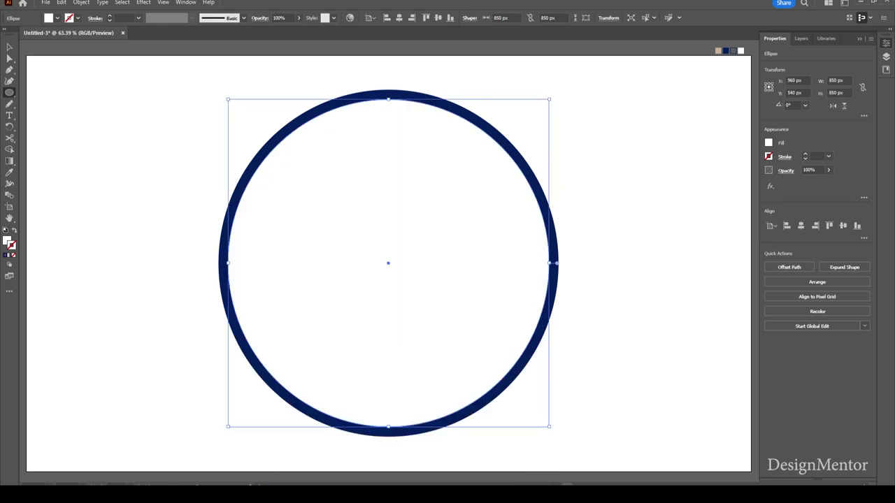
Deselect, then set the fill to None and the stroke to navy for new shapes.
{"action": "key", "text": "v"}
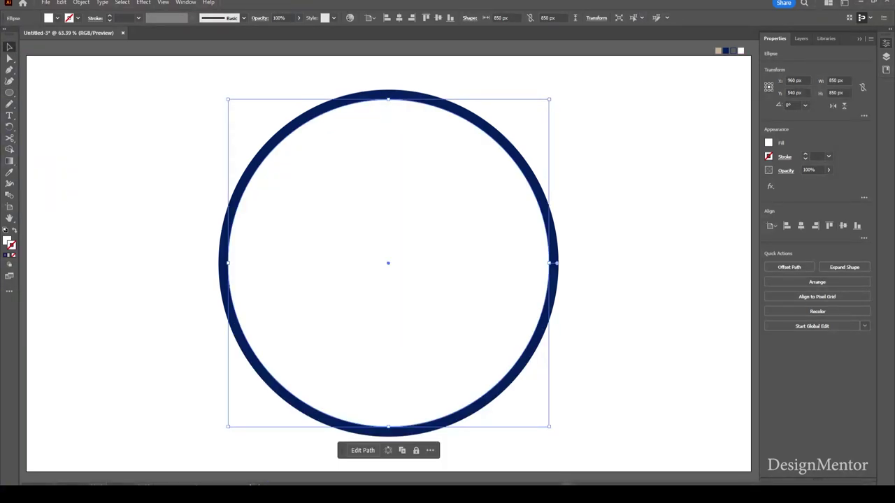
{"action": "key", "text": "ctrl+shift+a"}
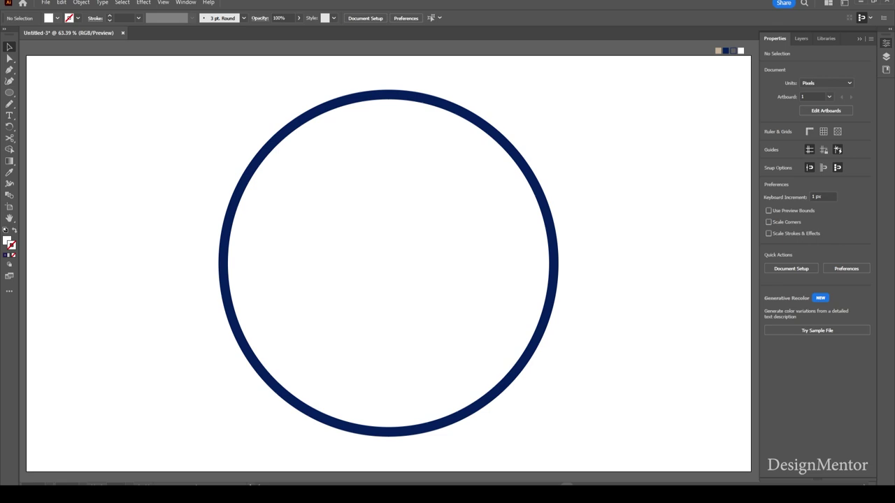
{"action": "left_click", "coordinate": [58, 18]}
{"action": "left_click", "coordinate": [6, 35]}
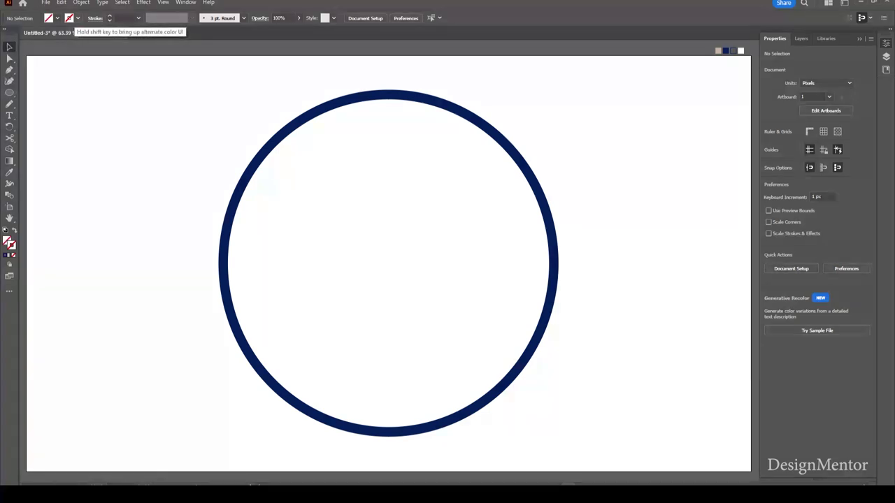
{"action": "left_click", "coordinate": [77, 17]}
{"action": "left_click", "coordinate": [76, 17]}
{"action": "left_click", "coordinate": [70, 19]}
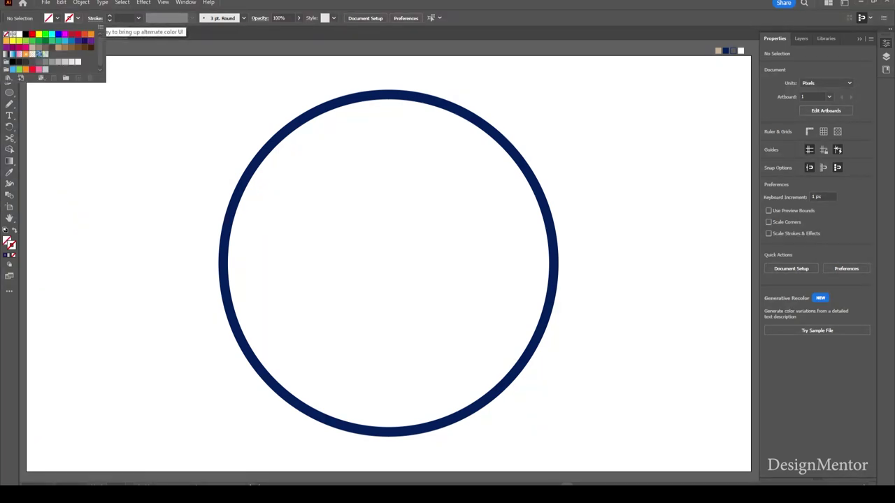
{"action": "left_click", "coordinate": [74, 49]}
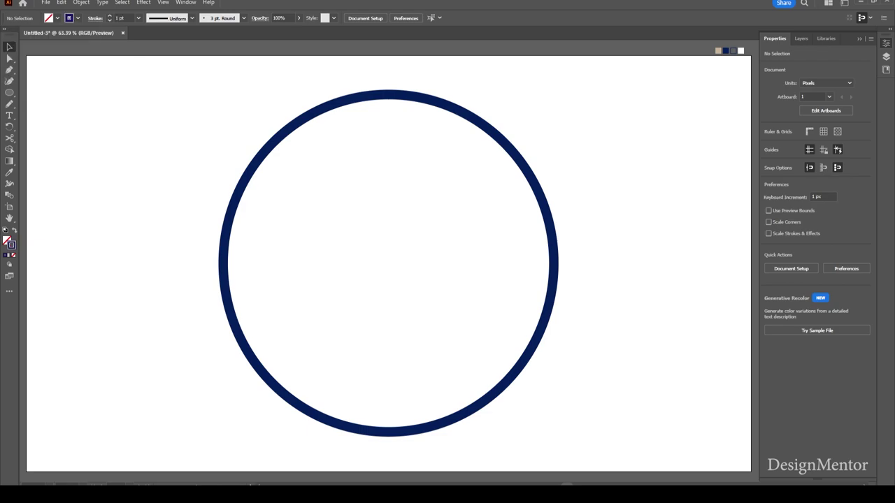
{"action": "key", "text": "i"}
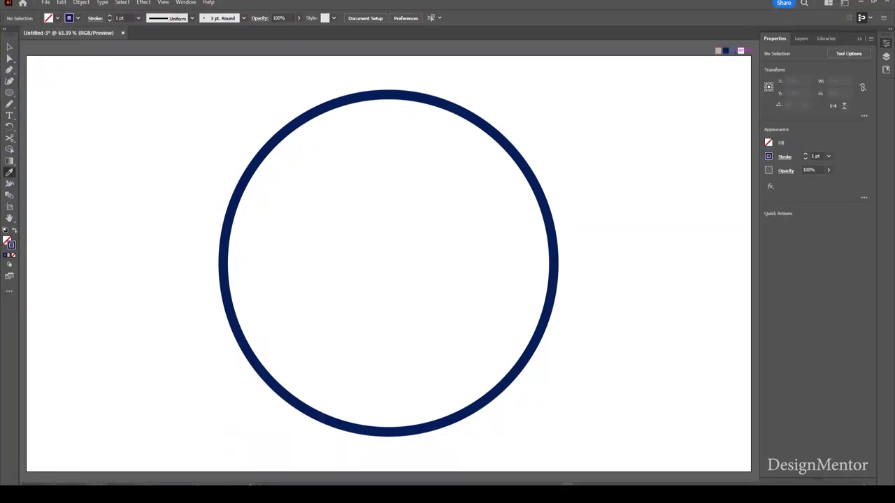
{"action": "key", "text": "l"}
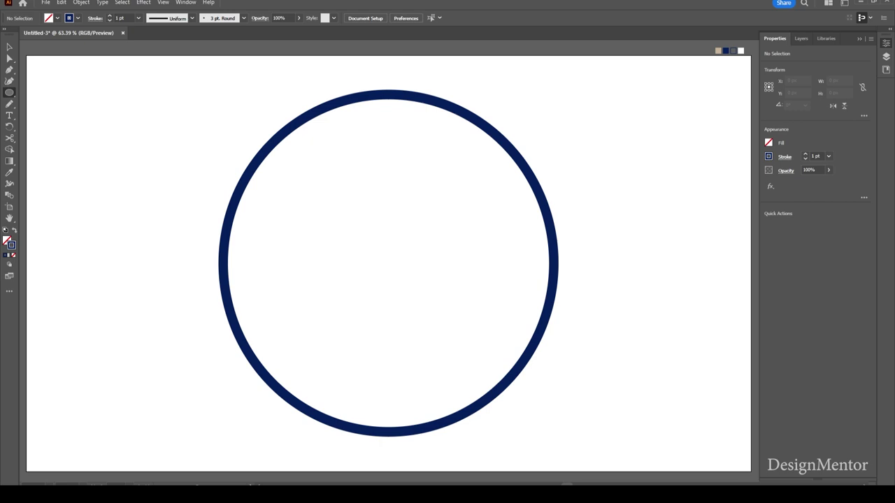
Add an 800 × 800 px outline circle centred on the artboard.
{"action": "left_click", "coordinate": [389, 263]}
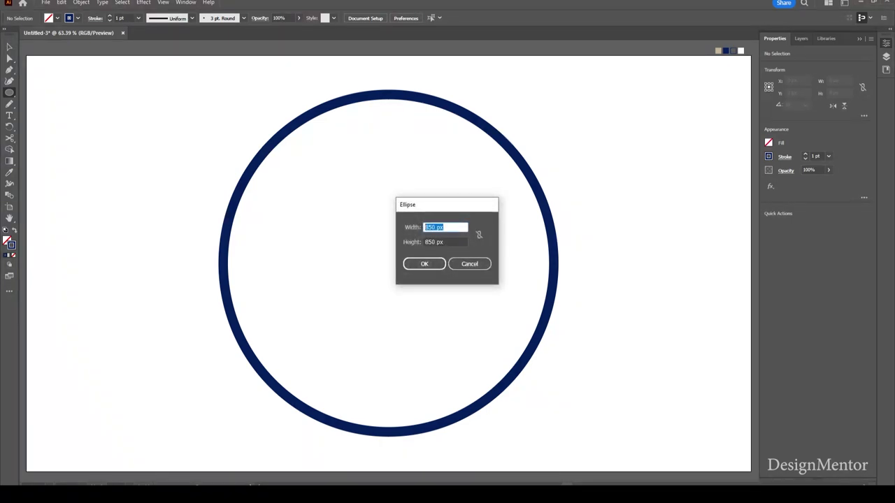
{"action": "type", "text": "800"}
{"action": "key", "text": "Tab"}
{"action": "type", "text": "800"}
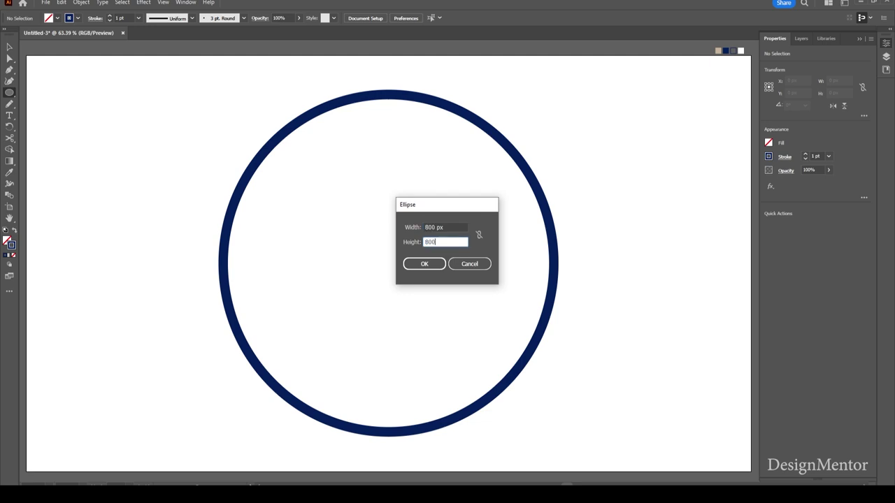
{"action": "key", "text": "Return"}
{"action": "left_click", "coordinate": [801, 226]}
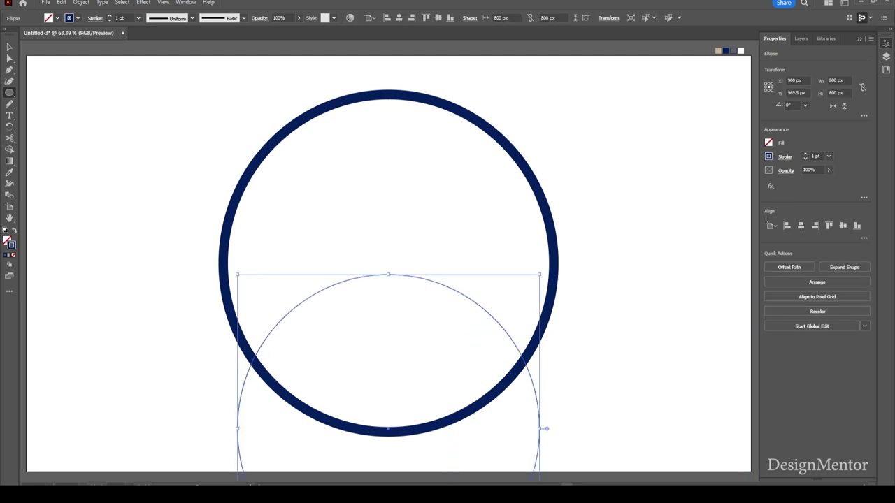
{"action": "left_click", "coordinate": [844, 225]}
{"action": "key", "text": "v"}
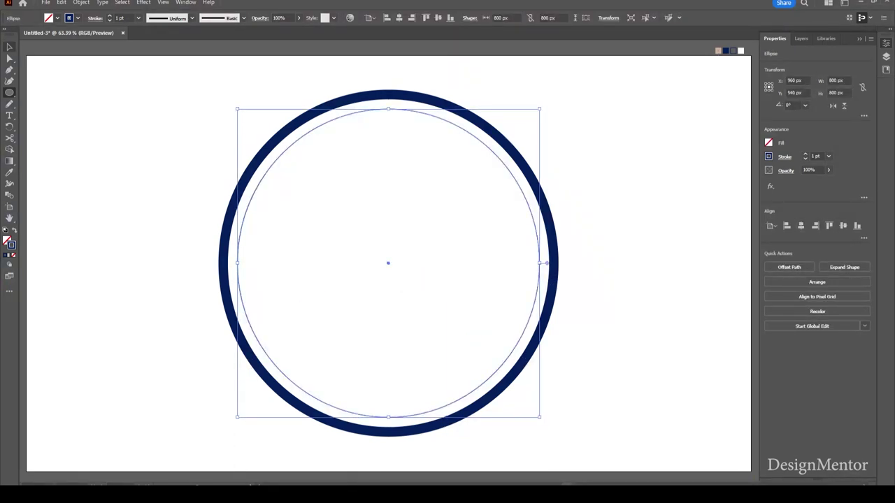
{"action": "key", "text": "ctrl+shift+a"}
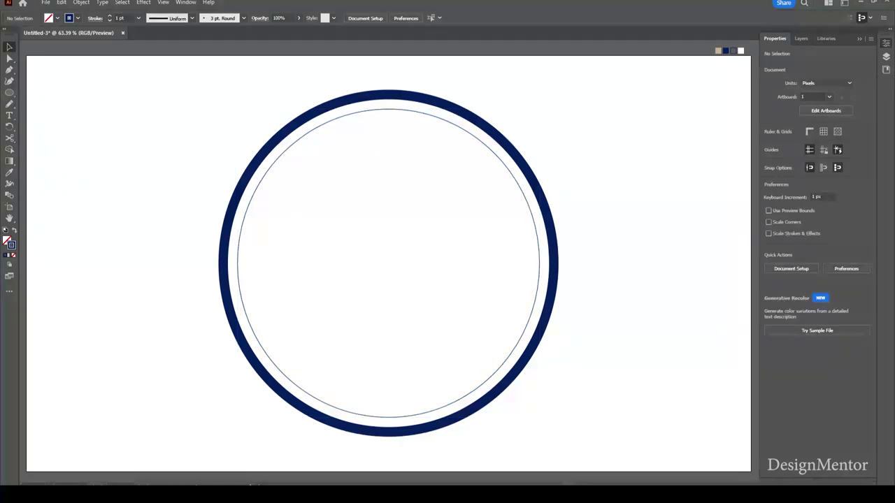
{"action": "left_click", "coordinate": [323, 125]}
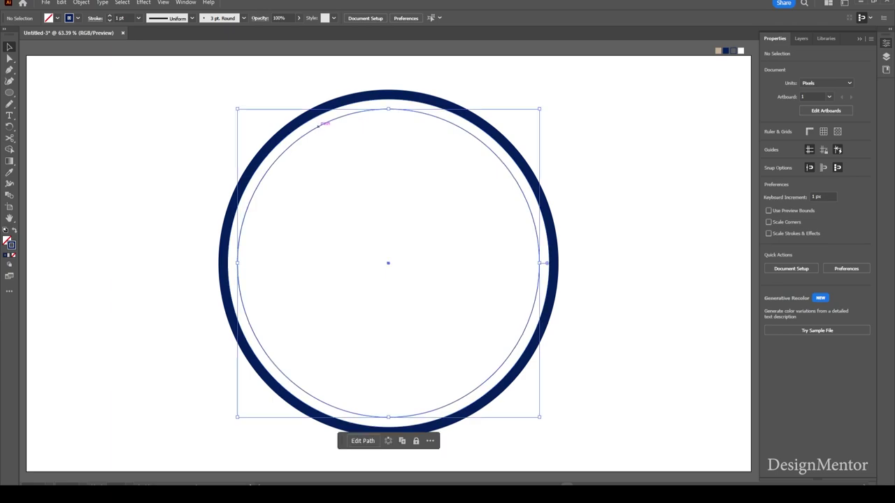
{"action": "key", "text": "ctrl+shift+a"}
Add a 500 × 500 px outline circle centred on the artboard.
{"action": "key", "text": "l"}
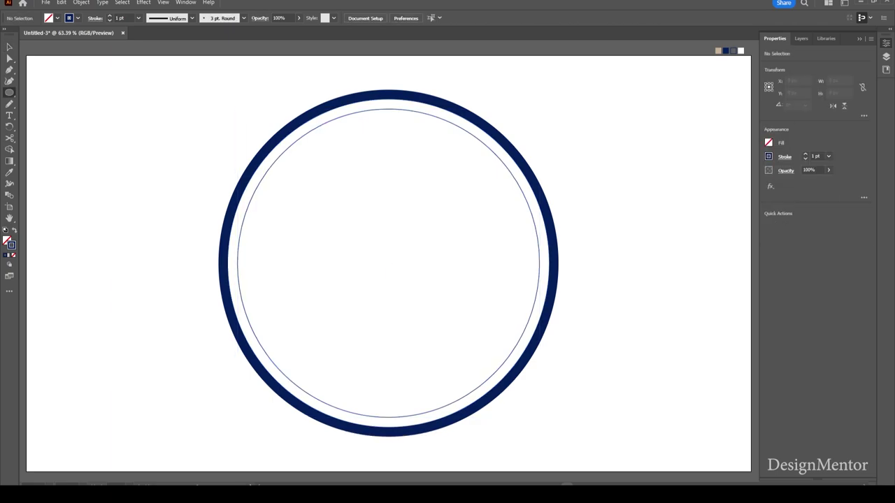
{"action": "left_click", "coordinate": [388, 263]}
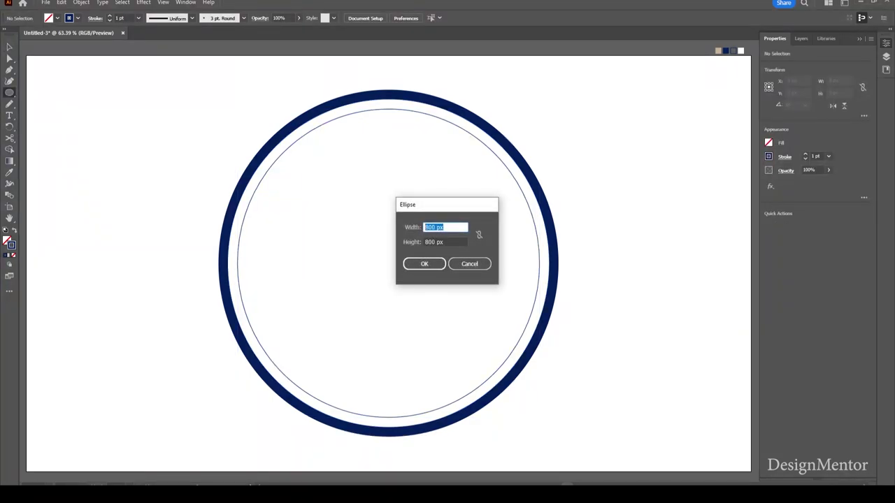
{"action": "type", "text": "500"}
{"action": "key", "text": "Tab"}
{"action": "type", "text": "500"}
{"action": "key", "text": "Return"}
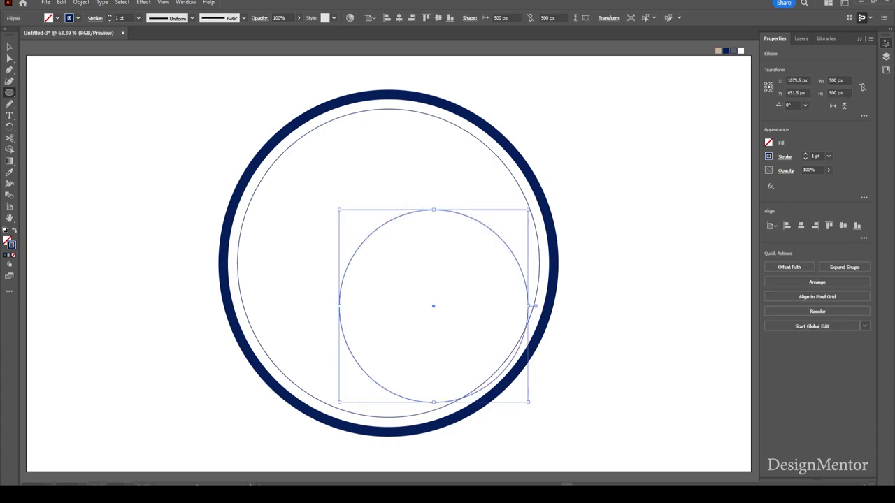
{"action": "left_click", "coordinate": [801, 225]}
{"action": "left_click", "coordinate": [843, 225]}
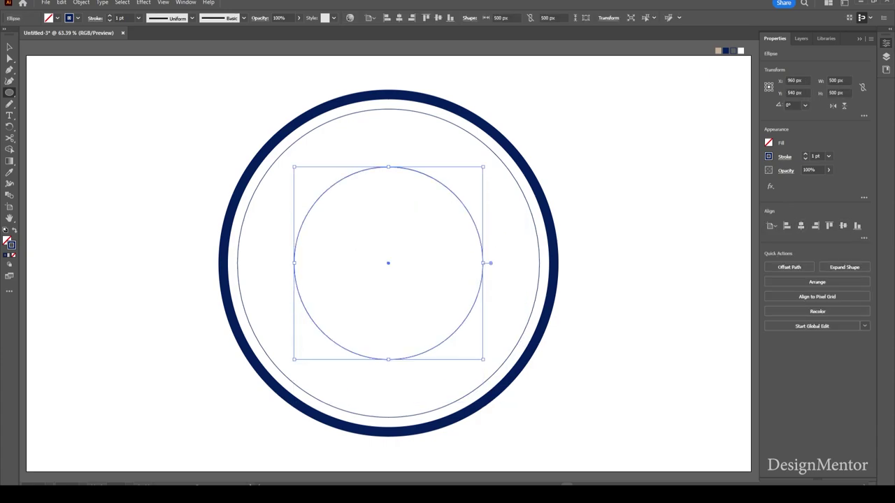
{"action": "left_click", "coordinate": [9, 46]}
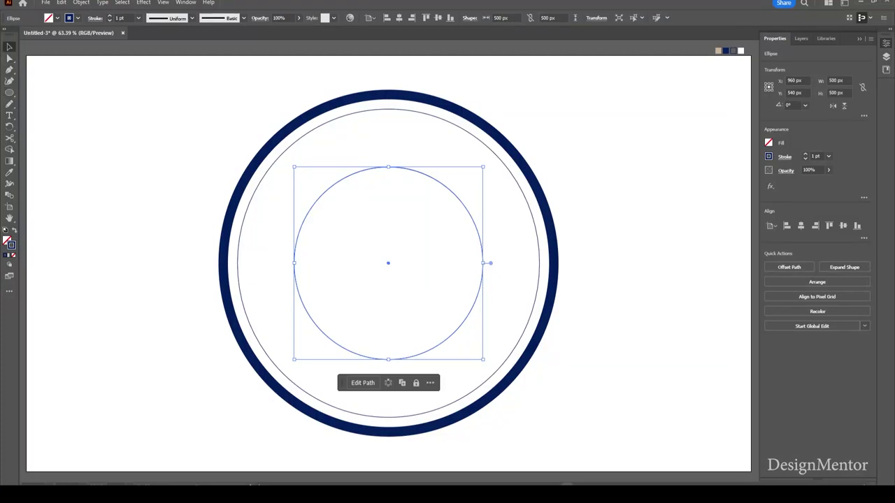
{"action": "key", "text": "ctrl+shift+a"}
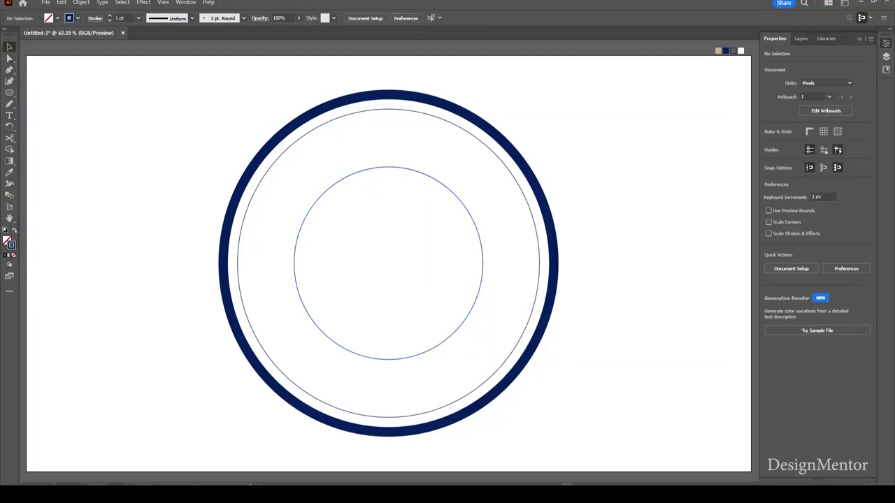
{"action": "key", "text": "l"}
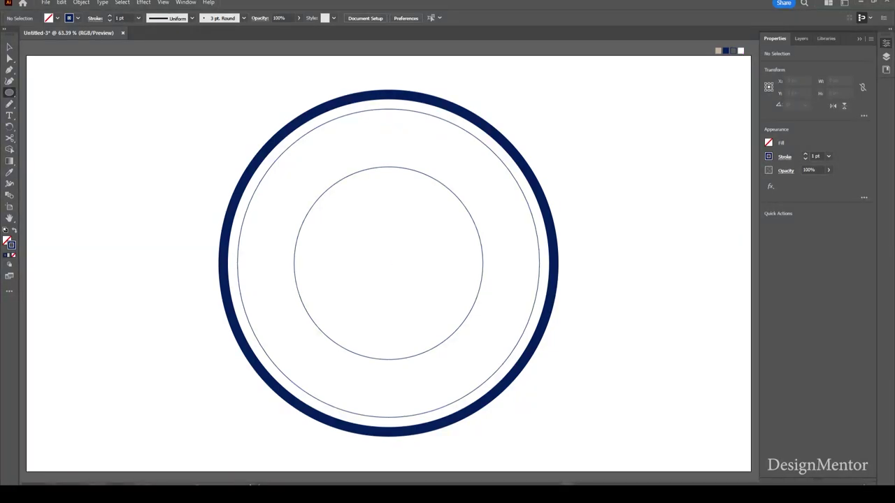
Add a 600 × 600 px outline circle centred with the others.
{"action": "left_click", "coordinate": [389, 263]}
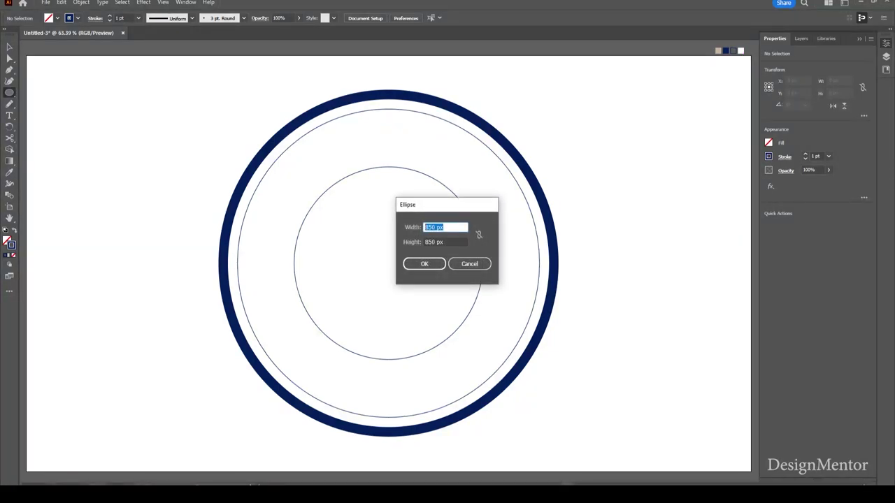
{"action": "type", "text": "600"}
{"action": "key", "text": "Tab"}
{"action": "type", "text": "600"}
{"action": "key", "text": "Return"}
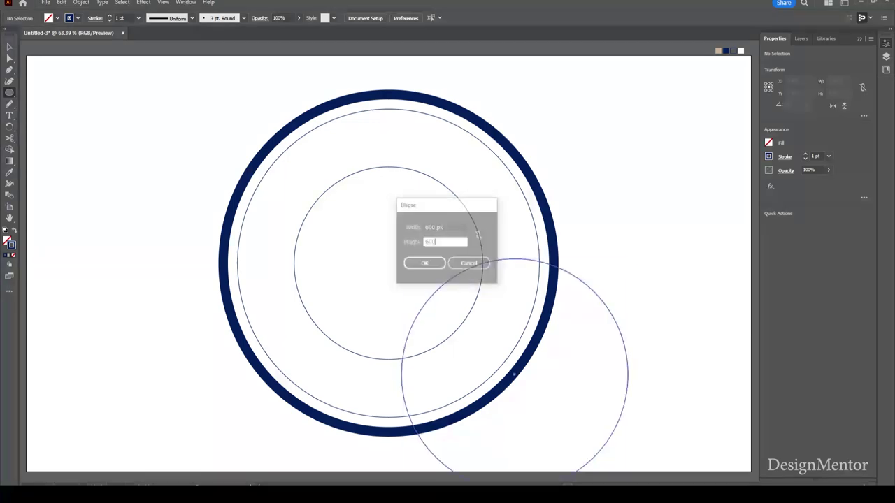
{"action": "left_click", "coordinate": [801, 225]}
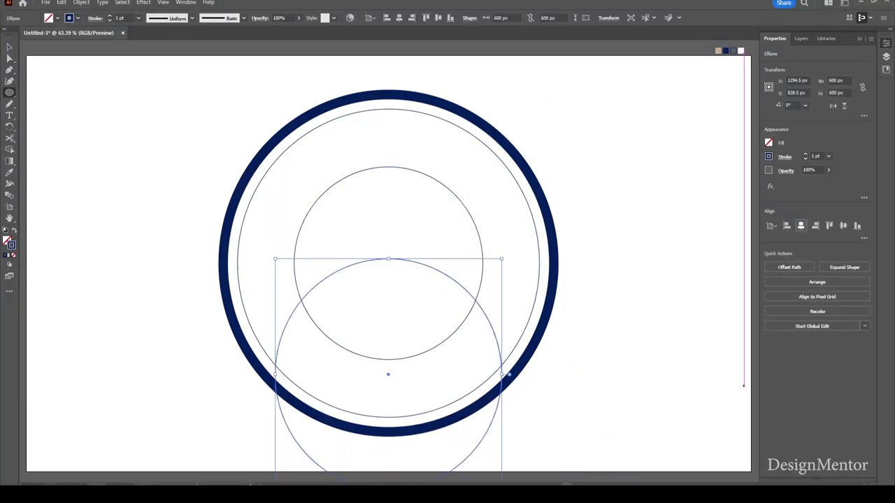
{"action": "left_click", "coordinate": [843, 225]}
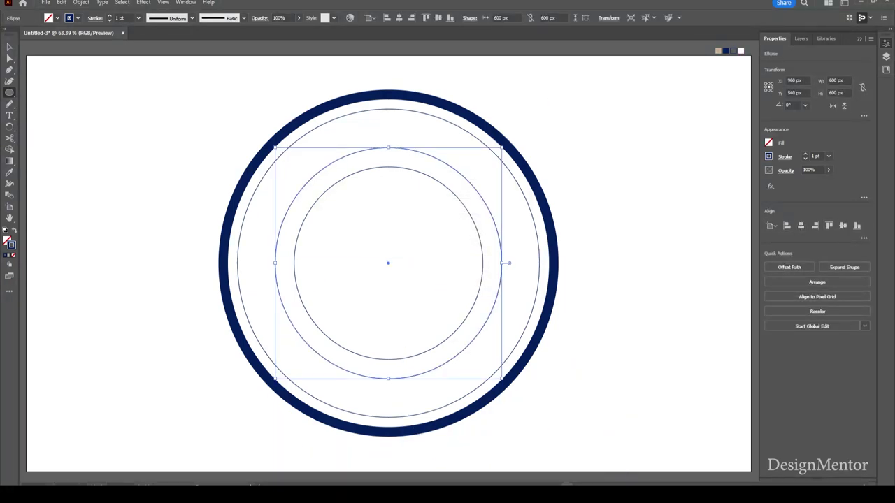
Clear the selection and select only the 600 px circle.
{"action": "key", "text": "v"}
{"action": "key", "text": "ctrl+shift+a"}
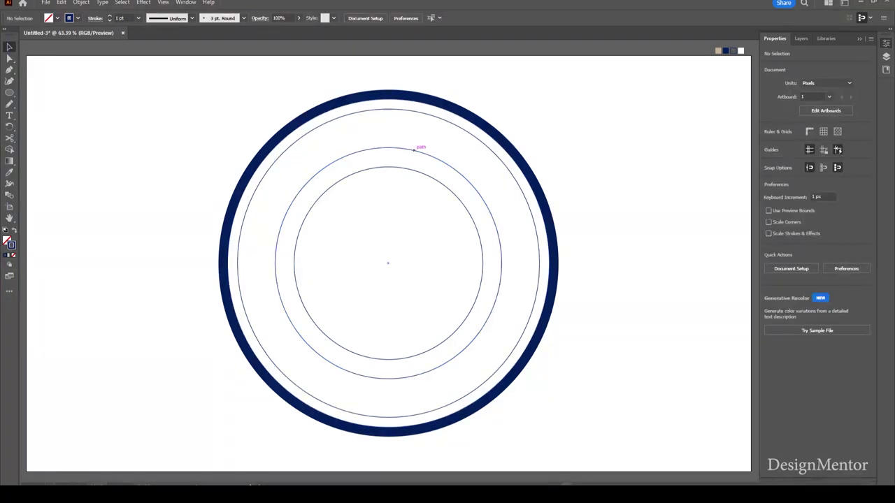
{"action": "left_click", "coordinate": [414, 149]}
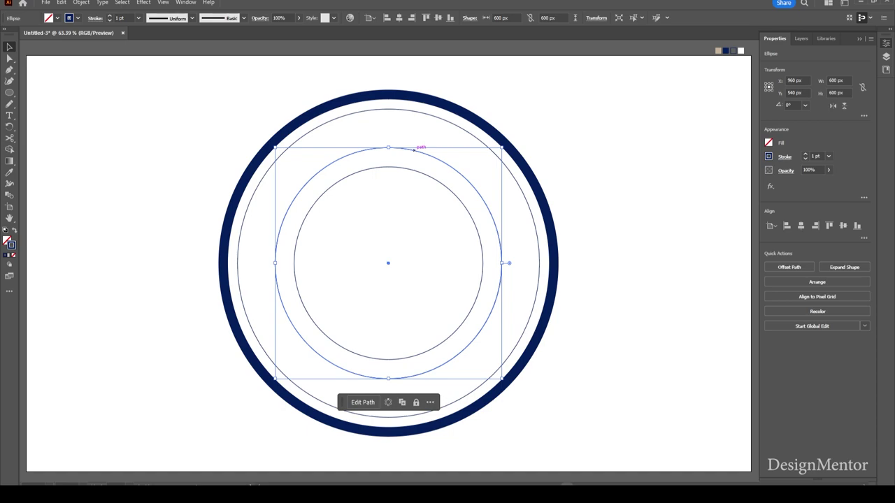
{"action": "key", "text": "c"}
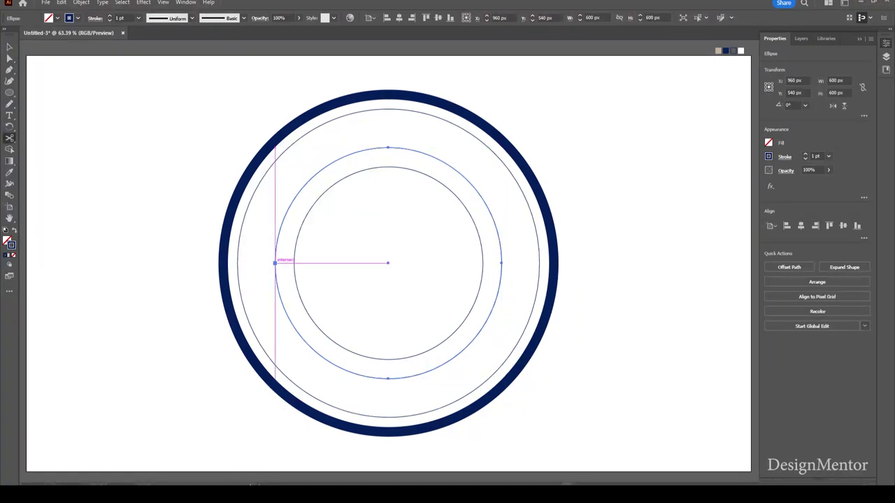
Cut the 600 px circle at its left and right anchors, then select the top arc.
{"action": "left_click", "coordinate": [275, 263]}
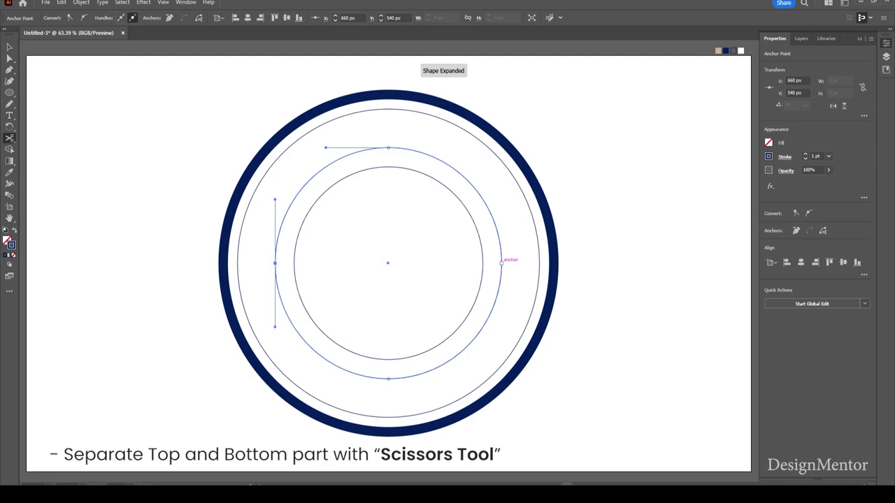
{"action": "left_click", "coordinate": [501, 263]}
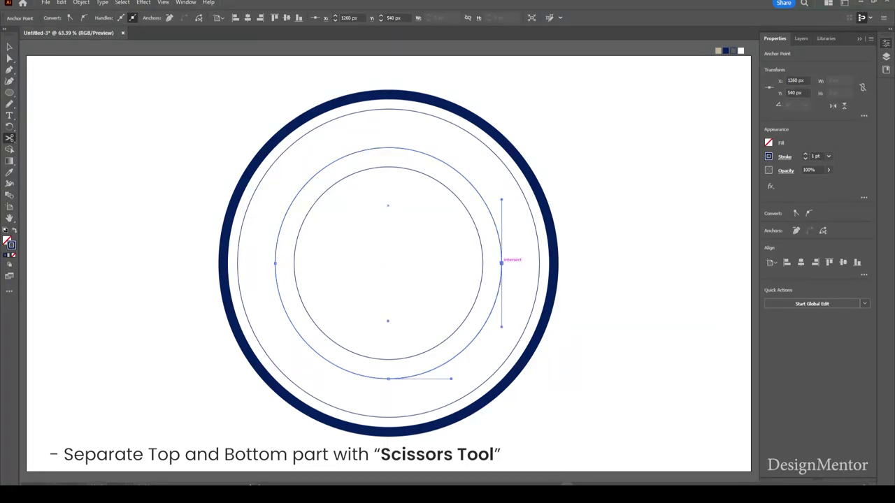
{"action": "key", "text": "v"}
{"action": "left_click", "coordinate": [388, 378]}
{"action": "left_click", "coordinate": [629, 350]}
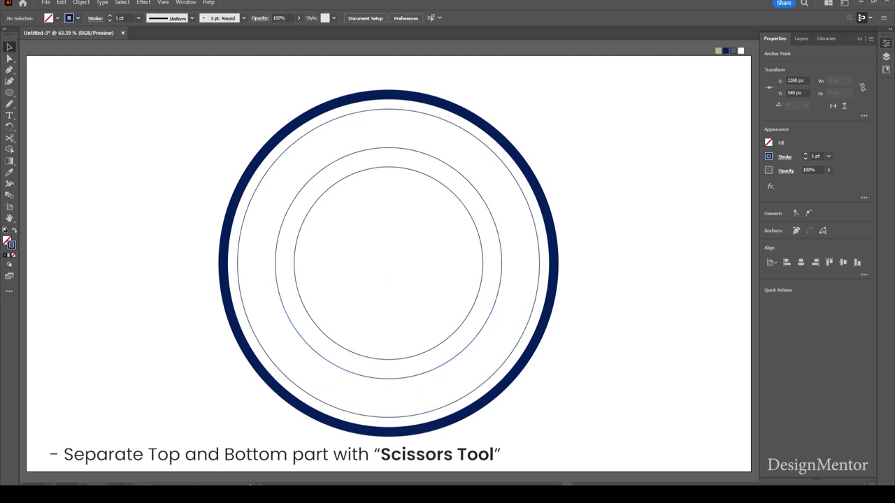
{"action": "left_click", "coordinate": [345, 158]}
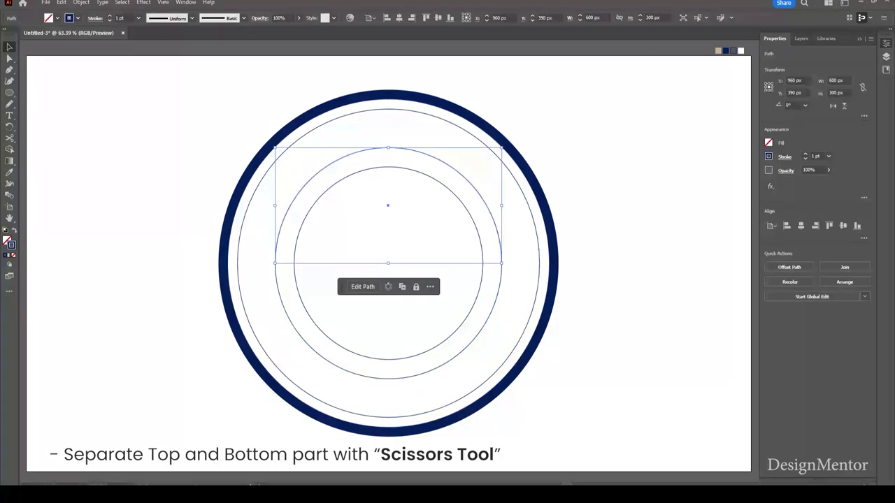
{"action": "left_click_drag", "start_coordinate": [10, 114], "coordinate": [56, 127]}
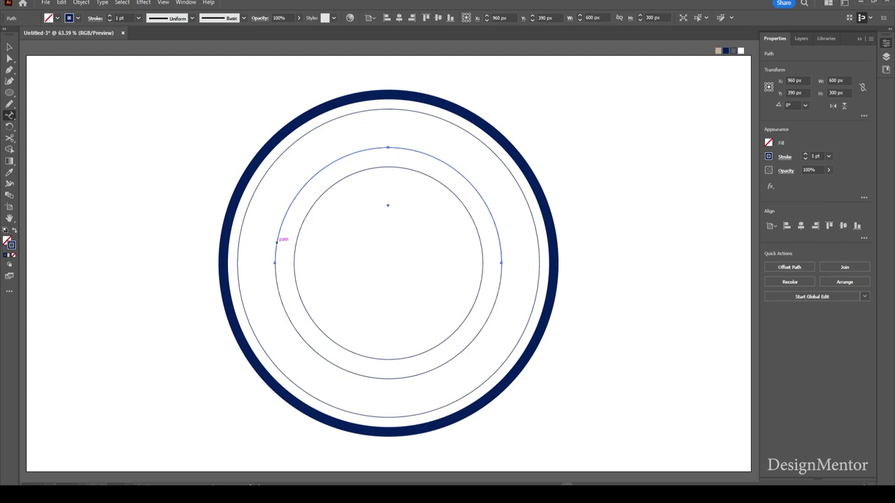
Add placeholder text along the top arc in Open Sans Condensed SemiBold.
{"action": "left_click", "coordinate": [276, 241]}
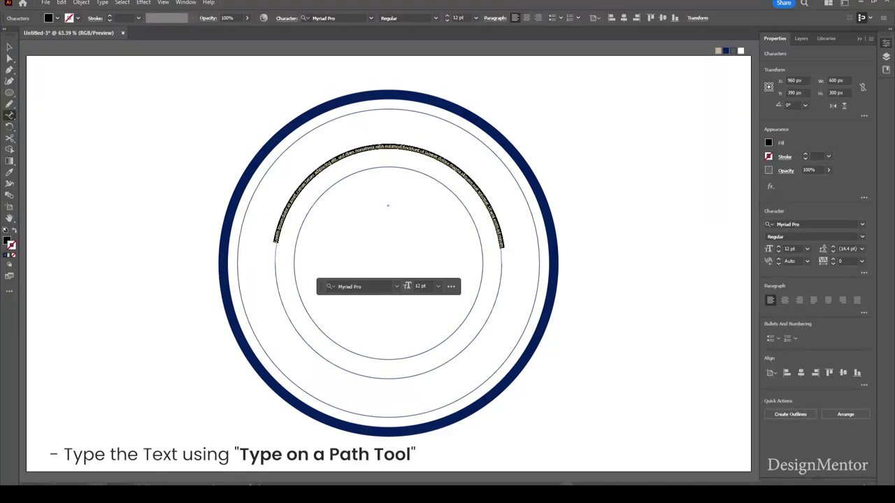
{"action": "left_click", "coordinate": [325, 17]}
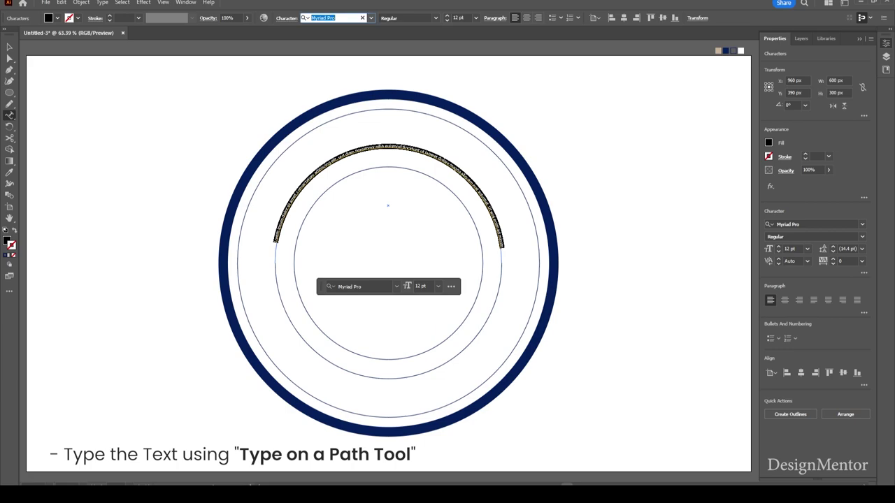
{"action": "type", "text": "c"}
{"action": "type", "text": "pen"}
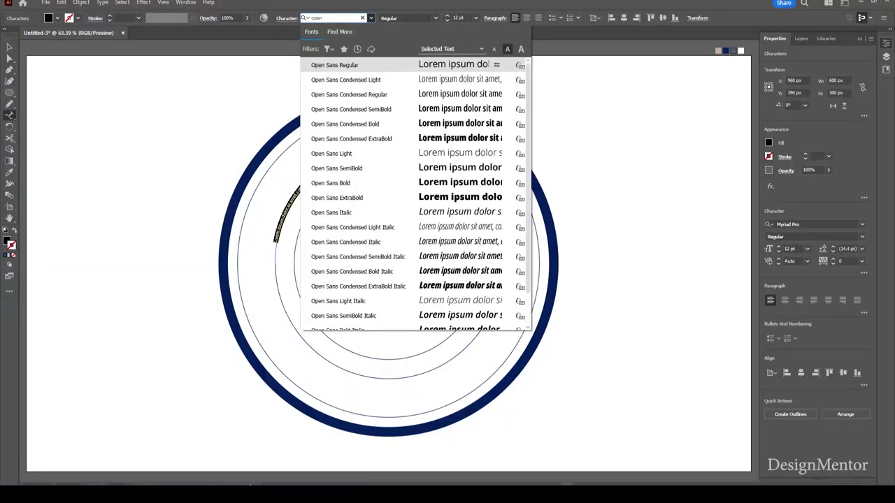
{"action": "key", "text": "Down"}
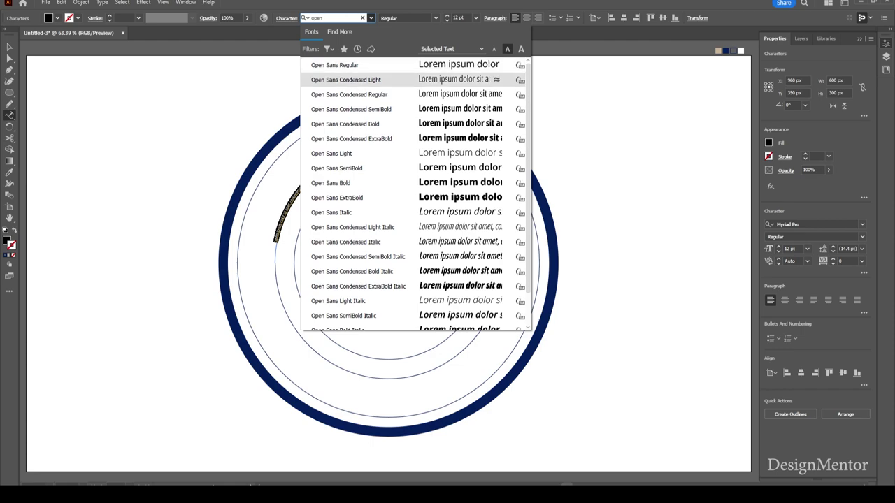
{"action": "key", "text": "Down"}
{"action": "key", "text": "Down"}
{"action": "key", "text": "Return"}
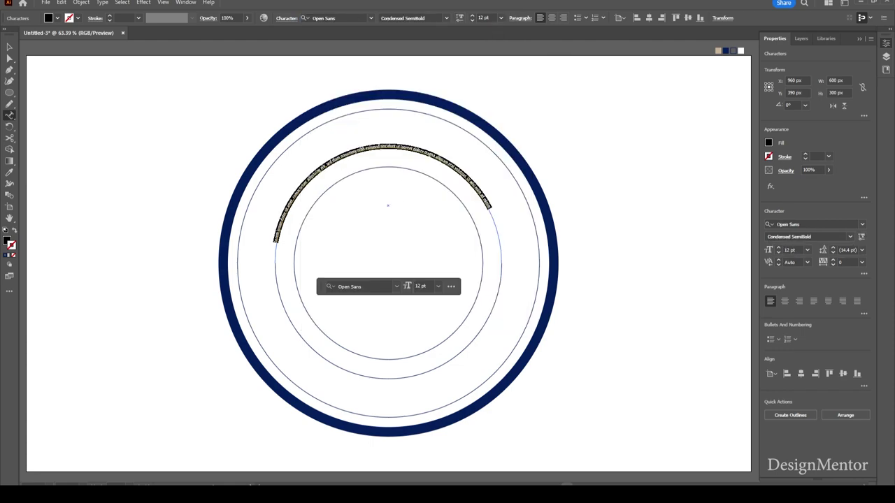
Set the top-arc text size to 68 pt.
{"action": "left_click", "coordinate": [486, 17]}
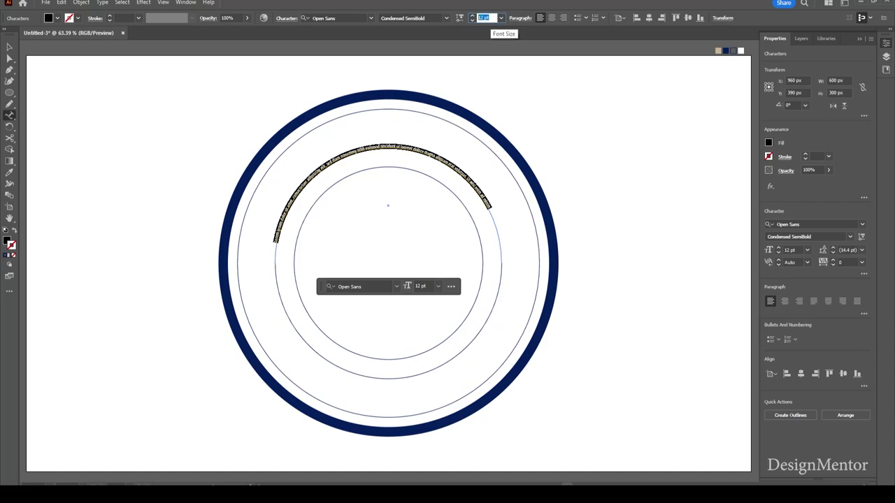
{"action": "type", "text": "4"}
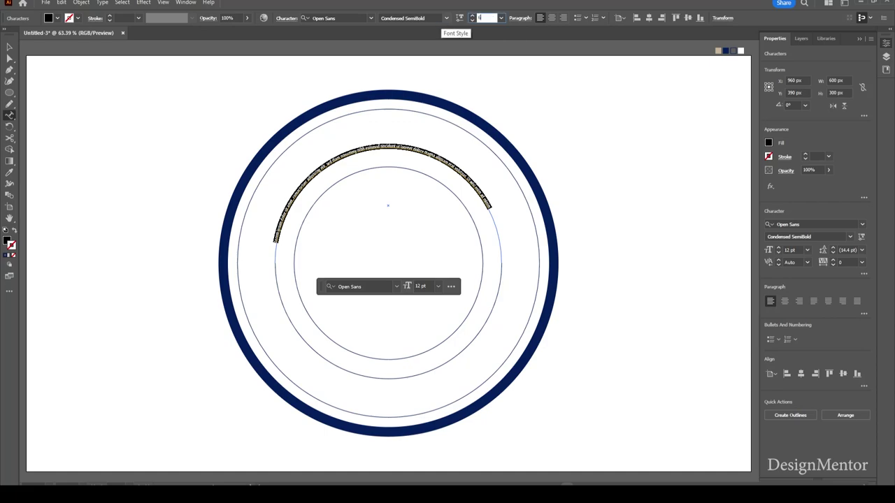
{"action": "type", "text": "8"}
{"action": "key", "text": "Return"}
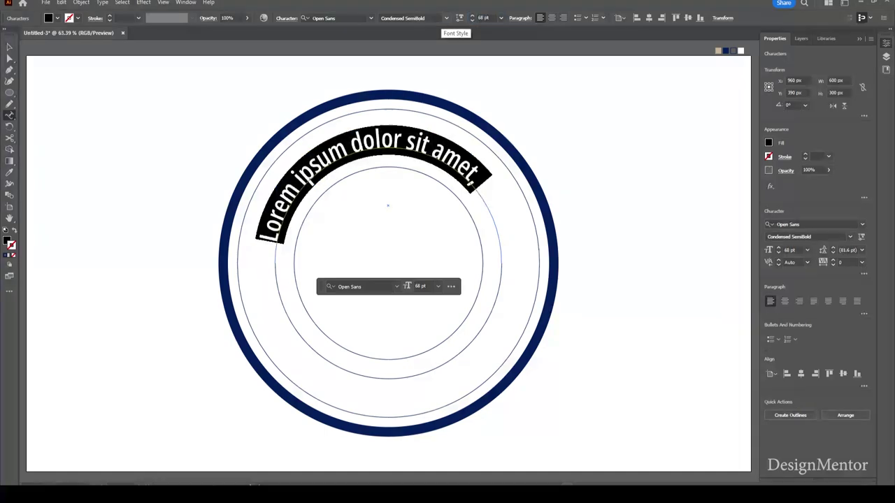
{"action": "key", "text": "Escape"}
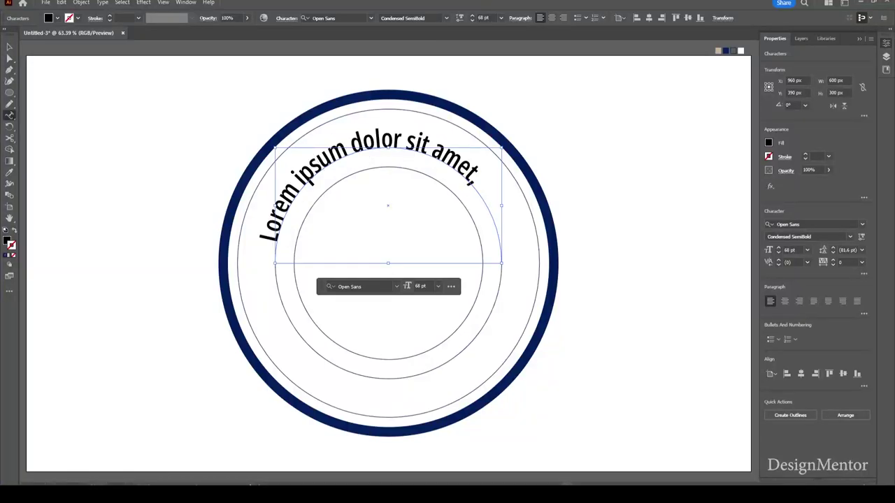
Replace the placeholder with 'BIGGEST BLACK FRIDAY SALE'.
{"action": "double_click", "coordinate": [282, 207]}
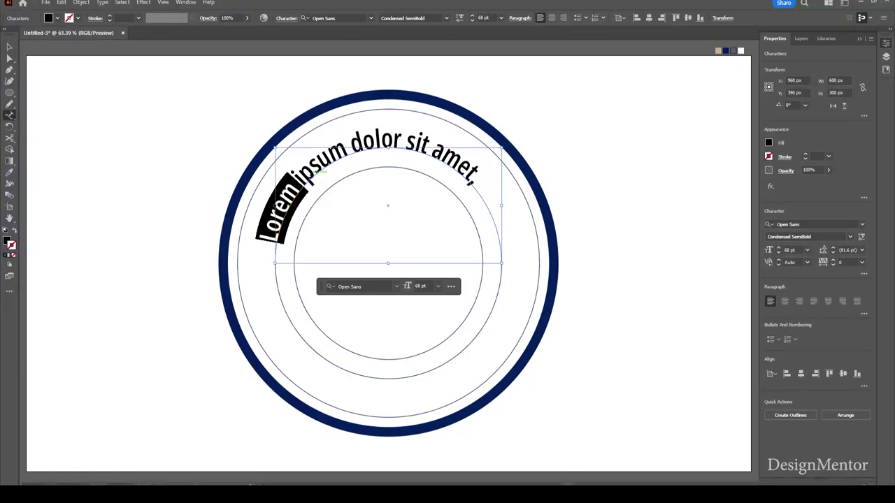
{"action": "key", "text": "ctrl+a"}
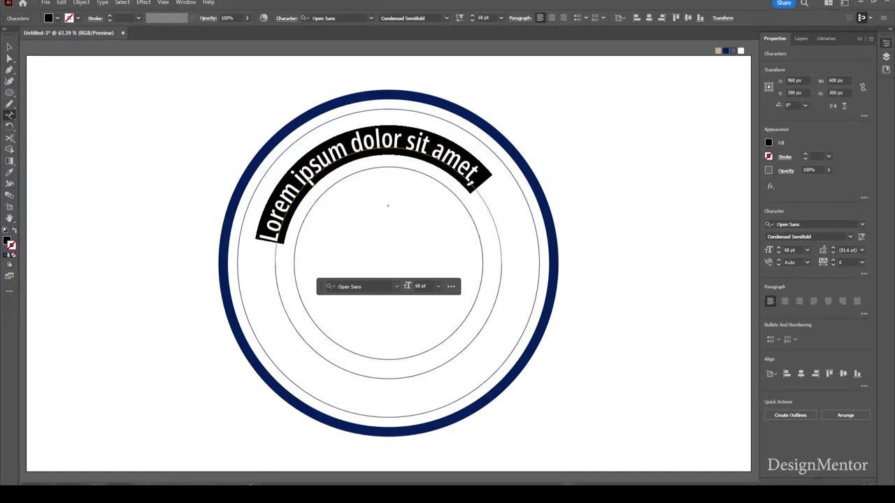
{"action": "type", "text": "BIG"}
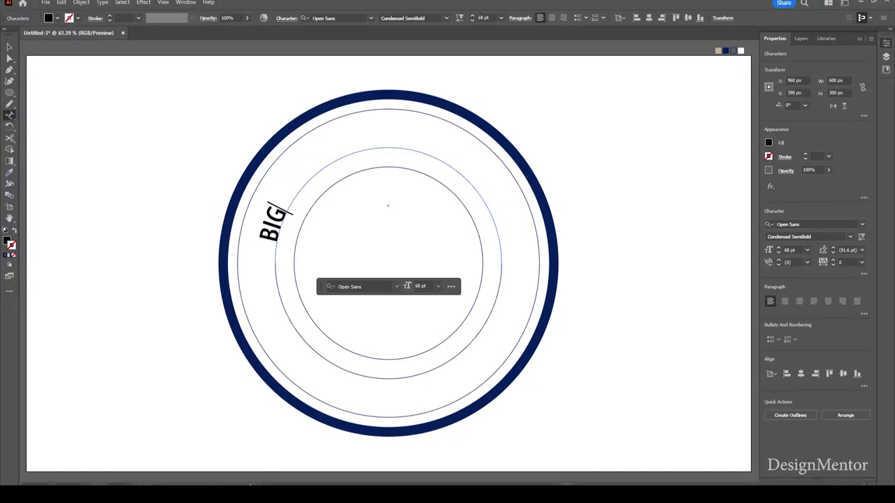
{"action": "type", "text": "GEST BLA"}
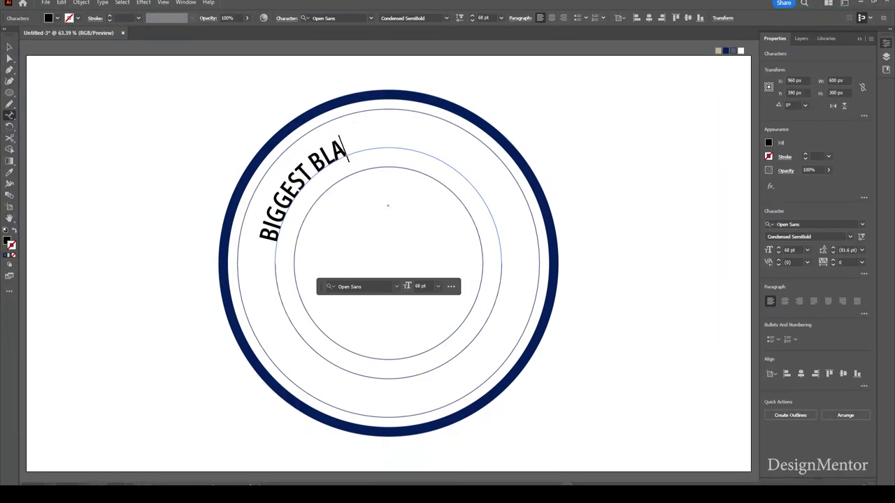
{"action": "type", "text": "CK FRIDAY S"}
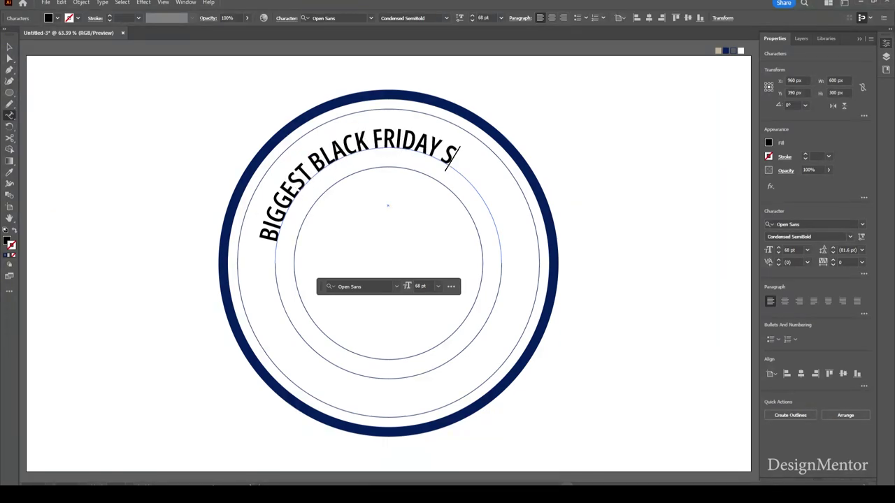
{"action": "type", "text": "ALE"}
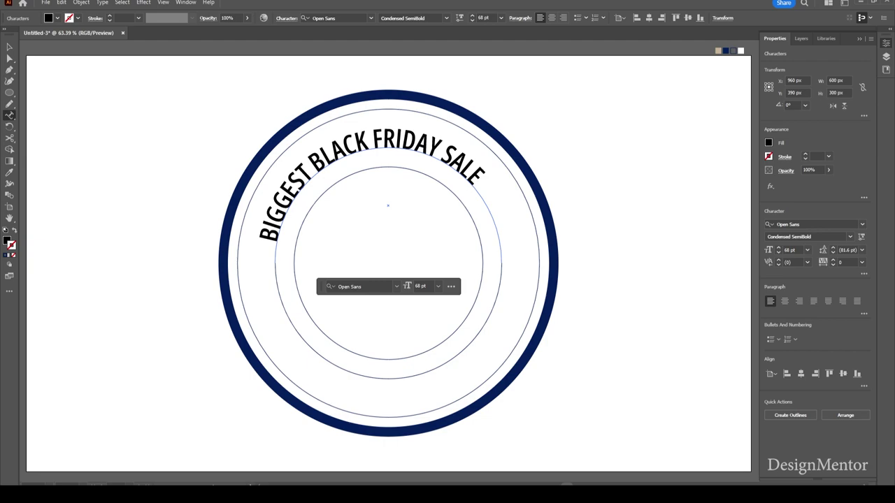
Restyle the whole headline to Open Sans Condensed Bold.
{"action": "key", "text": "ctrl+a"}
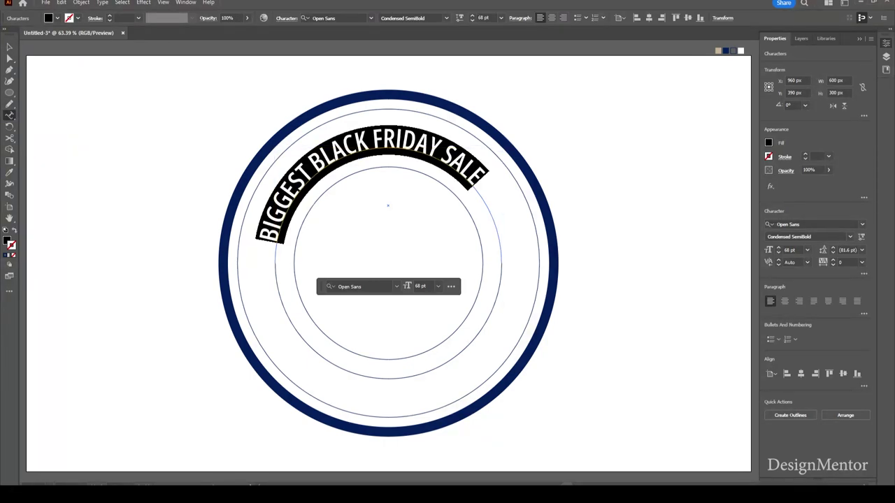
{"action": "left_click", "coordinate": [446, 17]}
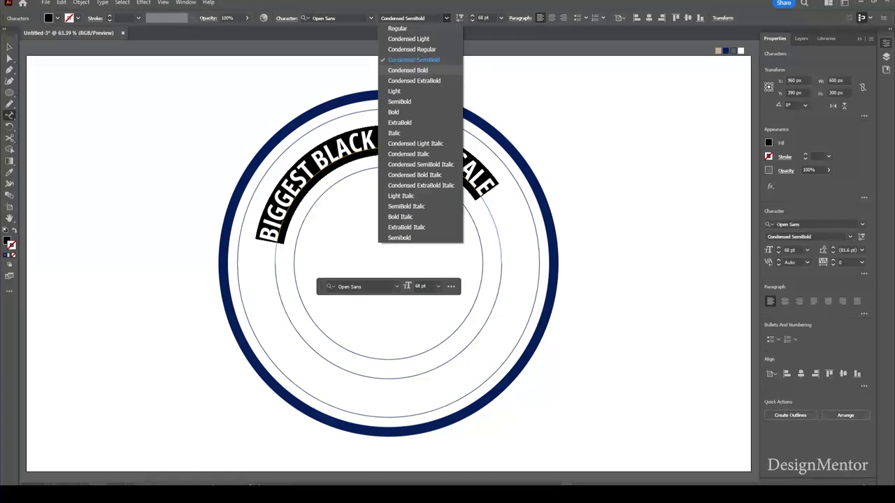
{"action": "left_click", "coordinate": [408, 70]}
{"action": "left_click", "coordinate": [263, 227]}
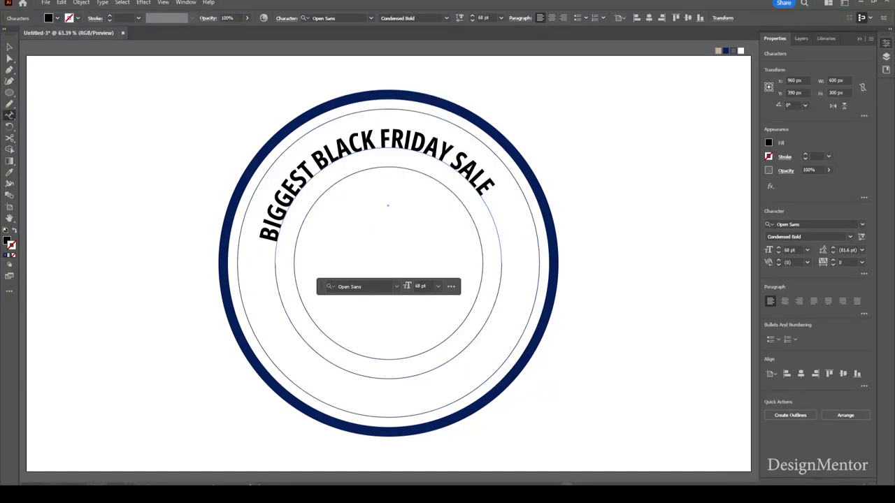
Add spacing before the headline to shift it clockwise along the arc.
{"action": "key", "text": "alt+Right"}
{"action": "key", "text": "alt+Right"}
{"action": "key", "text": "alt+Right"}
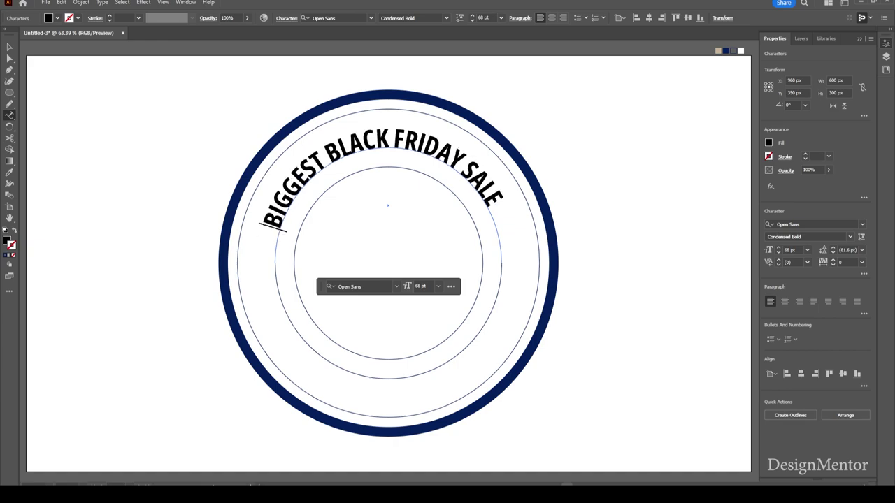
{"action": "key", "text": "alt+Right"}
{"action": "key", "text": "alt+Right"}
{"action": "key", "text": "alt+Right"}
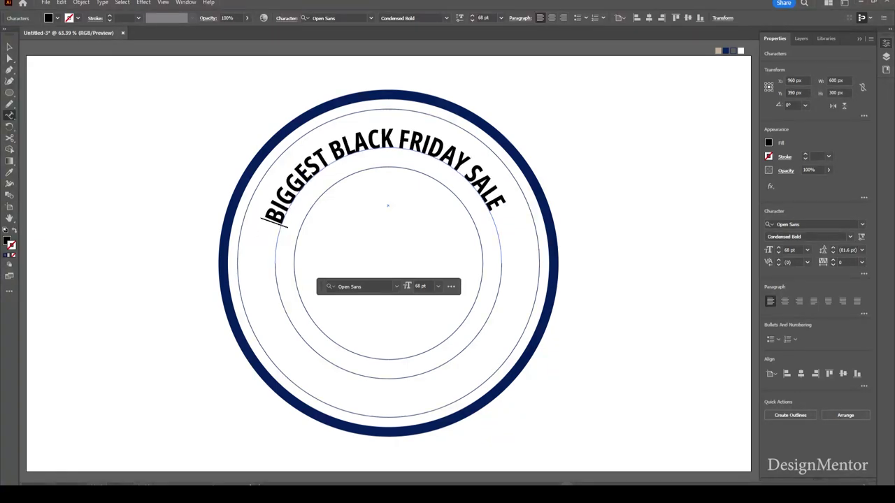
{"action": "key", "text": "Escape"}
{"action": "key", "text": "ctrl+shift+a"}
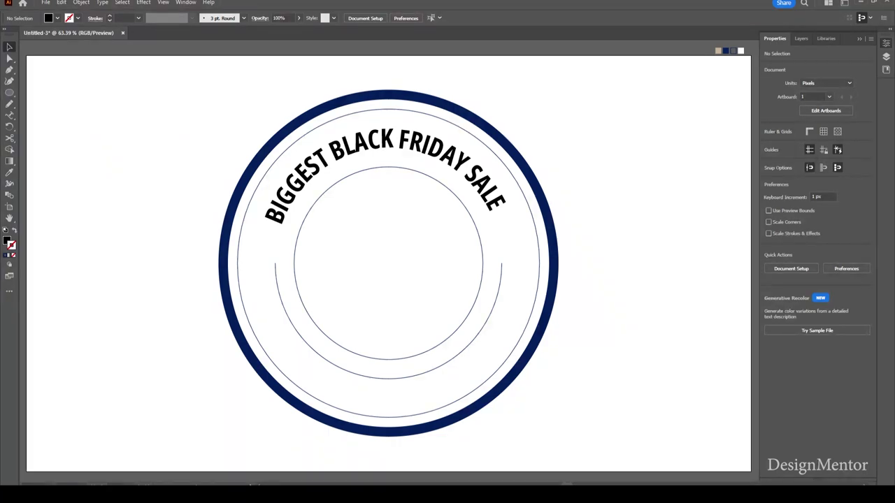
Recheck the curved headline's start position, then exit editing and deselect.
{"action": "left_click", "coordinate": [307, 179]}
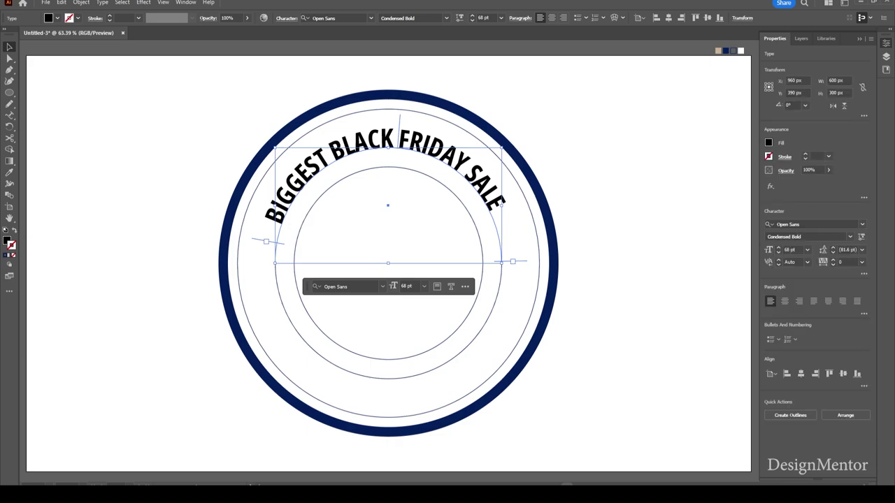
{"action": "double_click", "coordinate": [274, 213]}
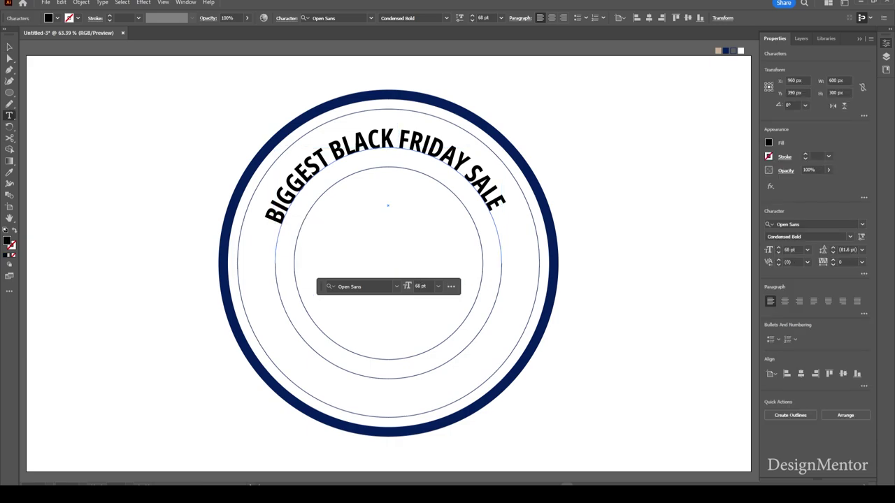
{"action": "double_click", "coordinate": [293, 187]}
{"action": "left_click", "coordinate": [268, 216]}
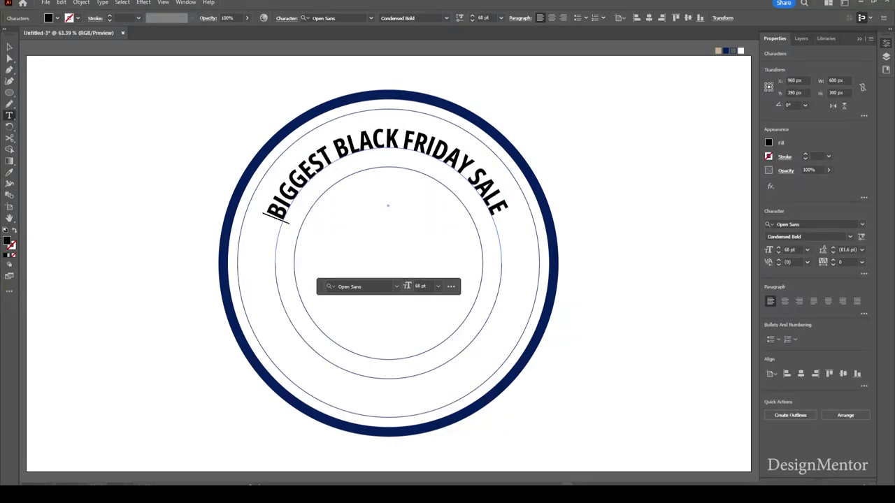
{"action": "key", "text": "Escape"}
{"action": "key", "text": "ctrl+shift+a"}
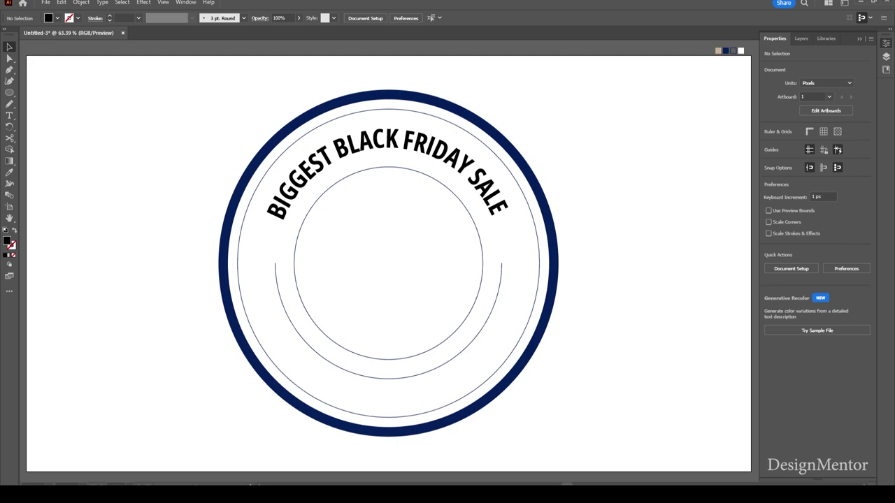
Add placeholder text on the lower arc and bring up its Type on a Path Options.
{"action": "key", "text": "t"}
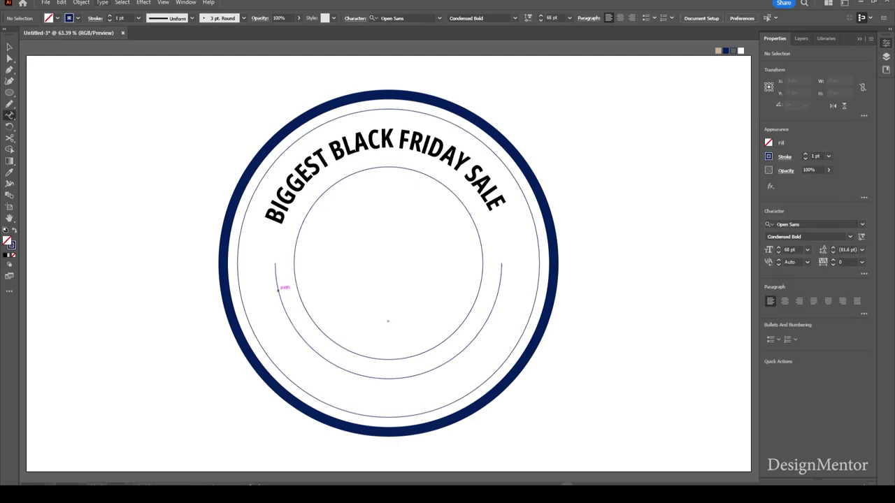
{"action": "left_click", "coordinate": [278, 287]}
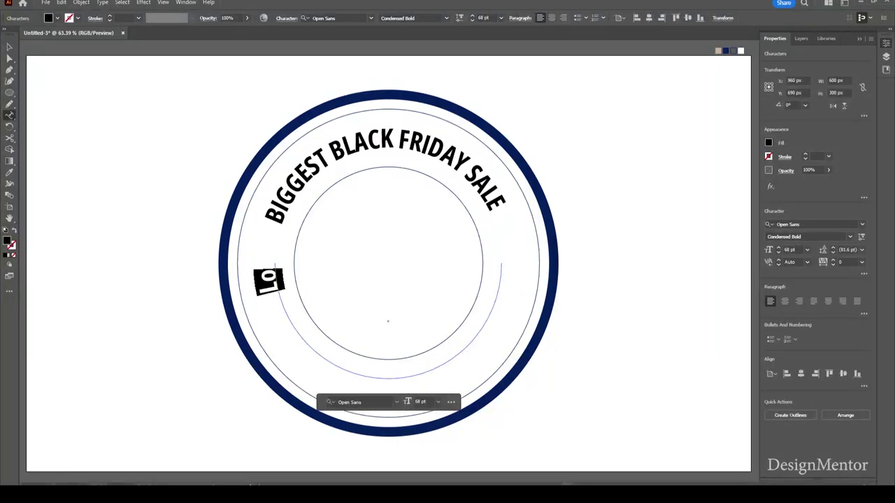
{"action": "left_click", "coordinate": [102, 3]}
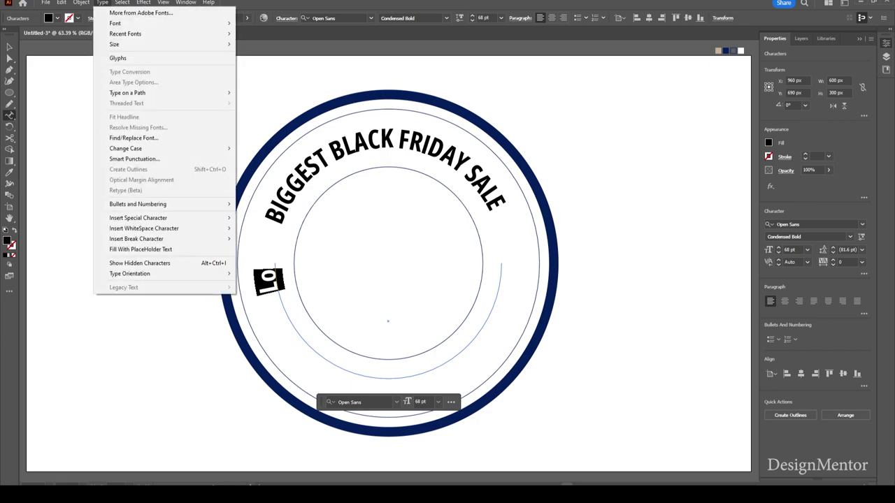
{"action": "mouse_move", "coordinate": [128, 93]}
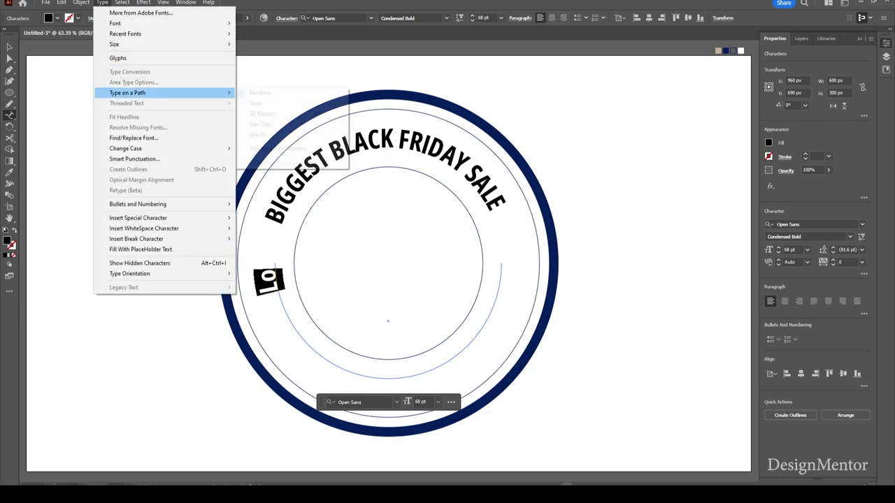
{"action": "left_click", "coordinate": [279, 148]}
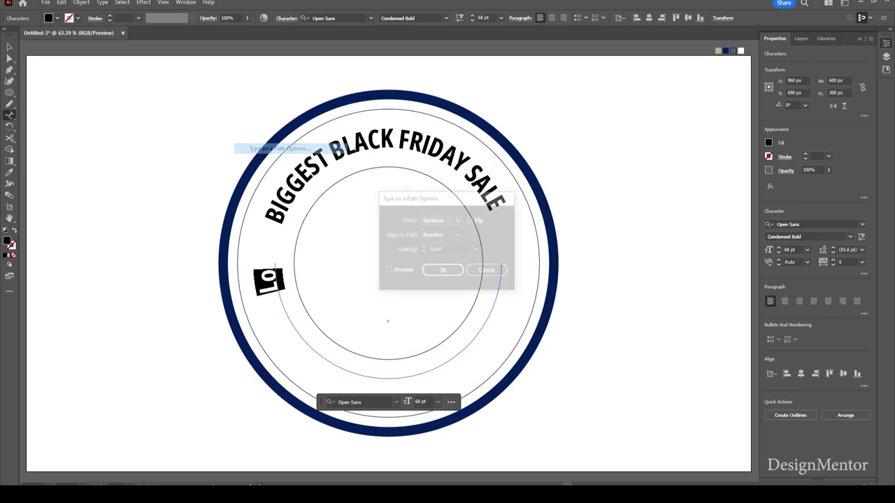
Preview Flip with Descender, Ascender and Center path alignments.
{"action": "left_click", "coordinate": [472, 220]}
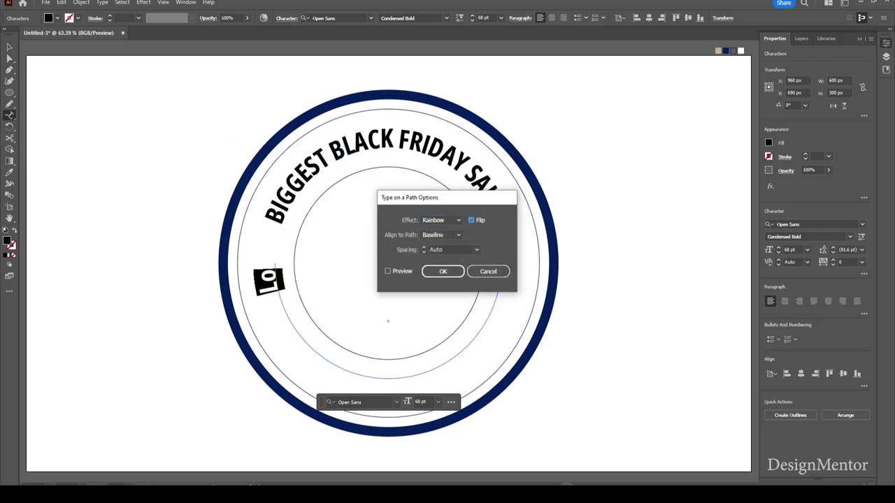
{"action": "left_click", "coordinate": [388, 271]}
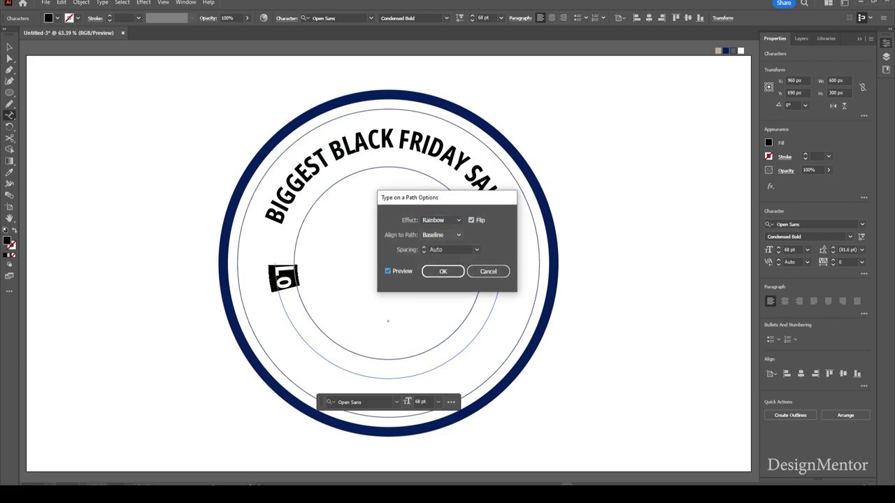
{"action": "left_click", "coordinate": [440, 235]}
{"action": "left_click", "coordinate": [435, 247]}
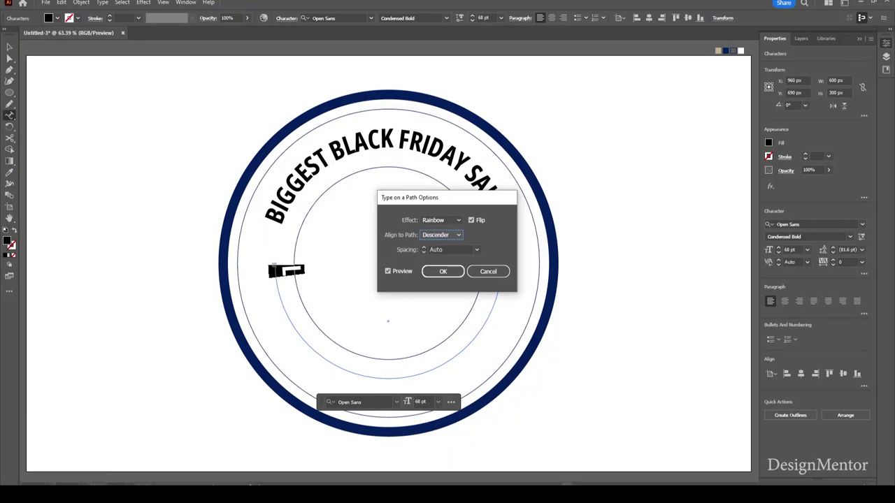
{"action": "left_click", "coordinate": [471, 221]}
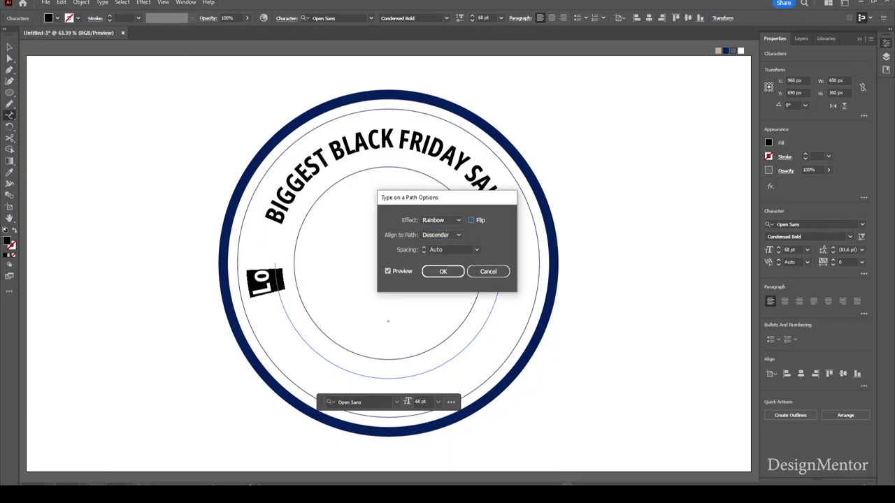
{"action": "left_click", "coordinate": [441, 235]}
{"action": "left_click", "coordinate": [435, 250]}
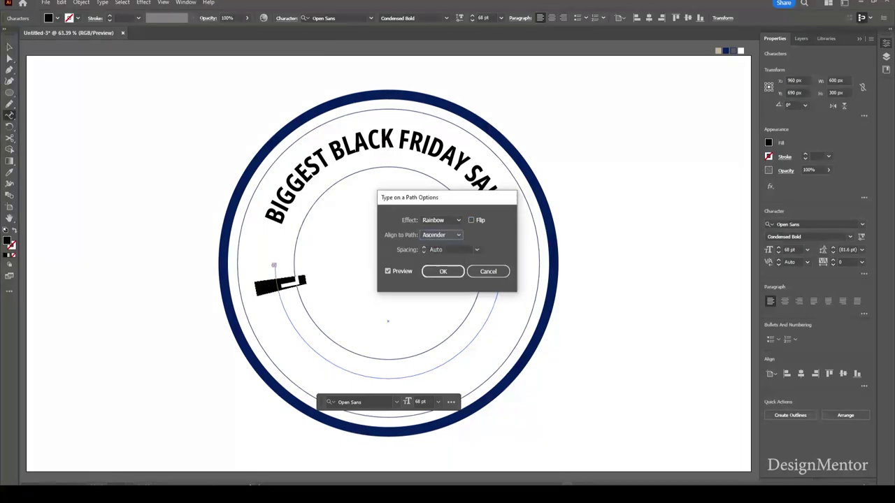
{"action": "left_click", "coordinate": [440, 235]}
{"action": "left_click", "coordinate": [435, 253]}
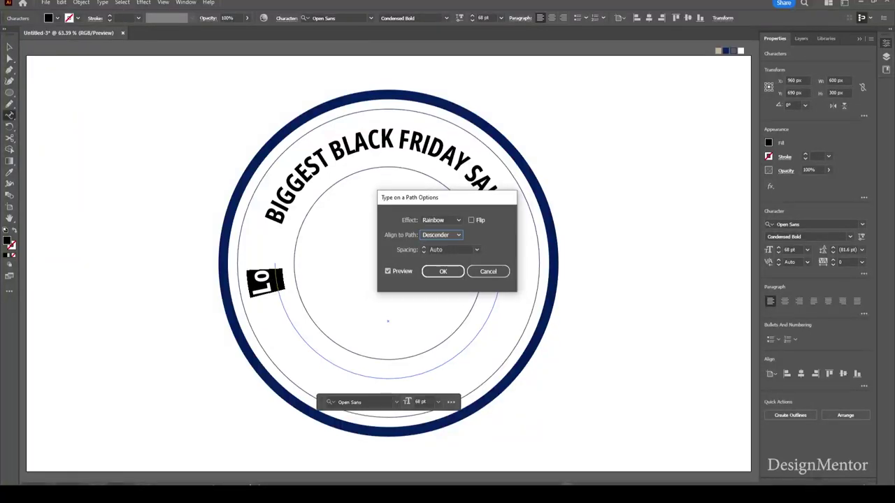
{"action": "left_click", "coordinate": [441, 235]}
{"action": "left_click", "coordinate": [437, 266]}
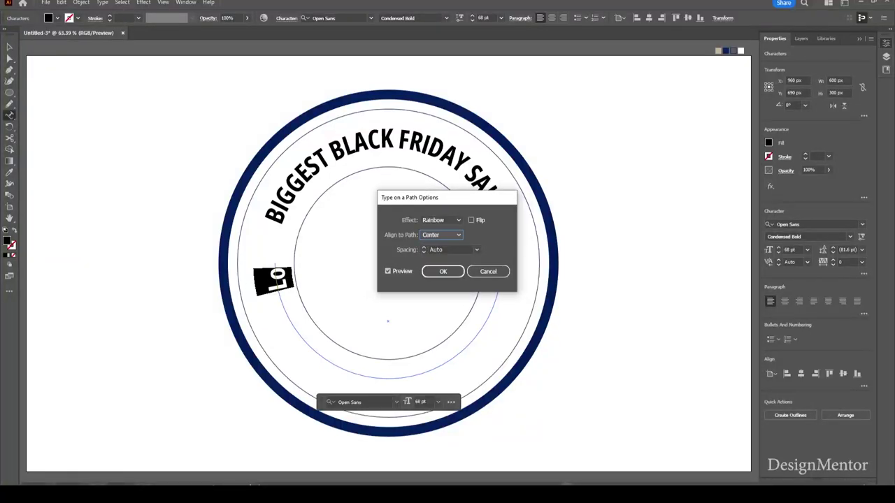
{"action": "left_click", "coordinate": [440, 235]}
{"action": "left_click", "coordinate": [438, 266]}
Flip the bottom text, align it by Ascender, and apply the options.
{"action": "left_click", "coordinate": [470, 221]}
{"action": "left_click", "coordinate": [441, 235]}
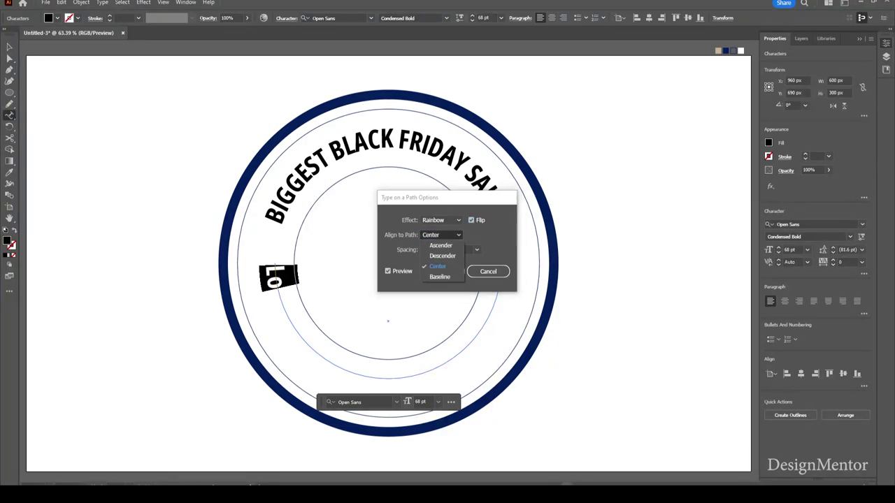
{"action": "left_click", "coordinate": [434, 255]}
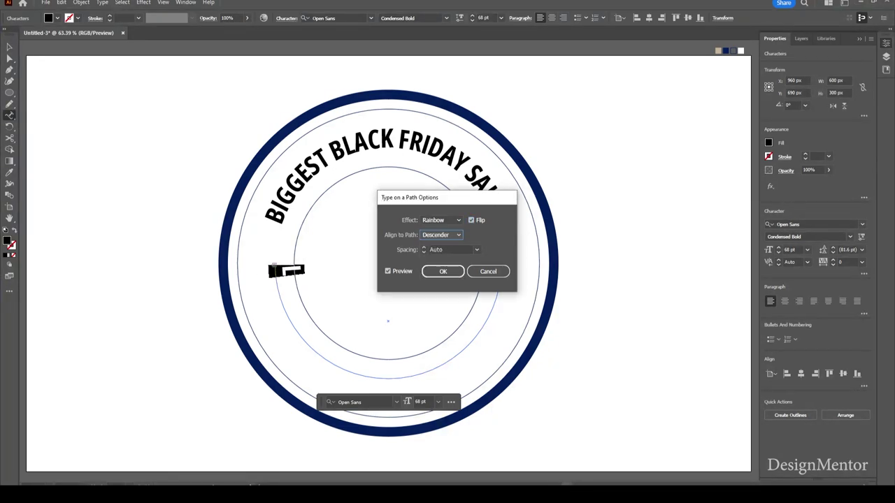
{"action": "left_click", "coordinate": [440, 235]}
{"action": "left_click", "coordinate": [435, 245]}
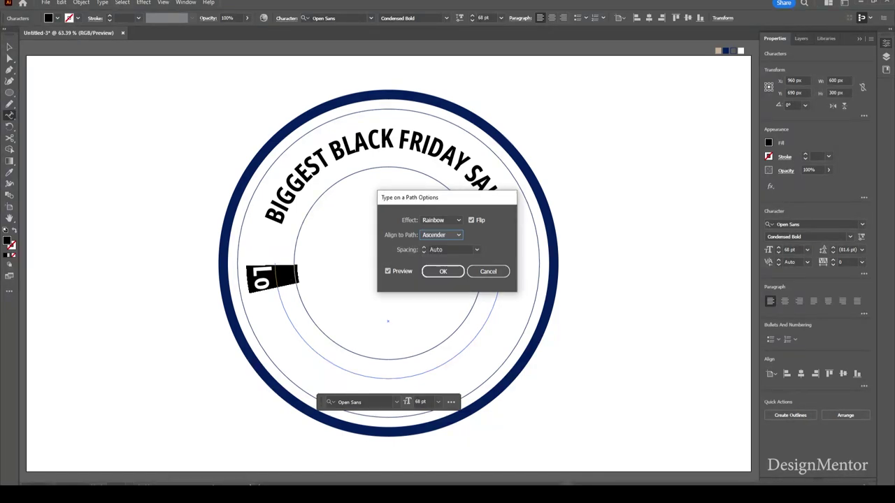
{"action": "left_click", "coordinate": [442, 271]}
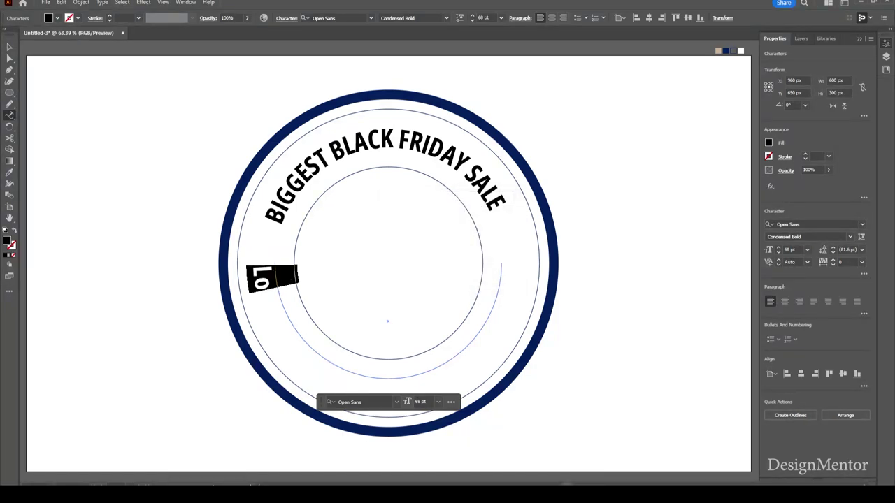
{"action": "left_click", "coordinate": [274, 287]}
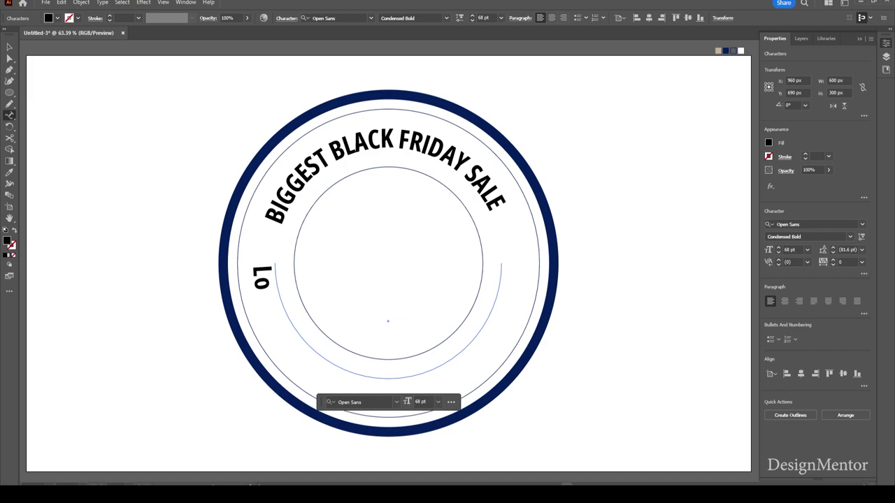
Clear the placeholder text on the lower arc and enter a test character.
{"action": "key", "text": "ctrl+a"}
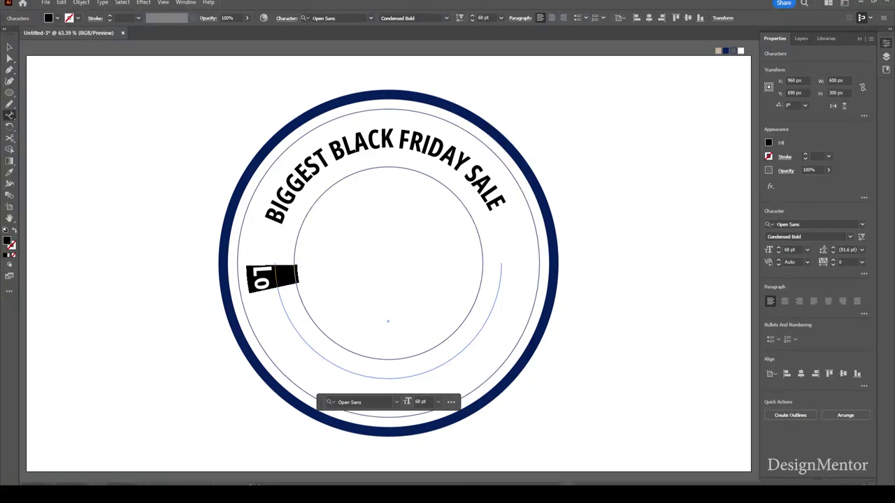
{"action": "key", "text": "BackSpace"}
{"action": "type", "text": "H"}
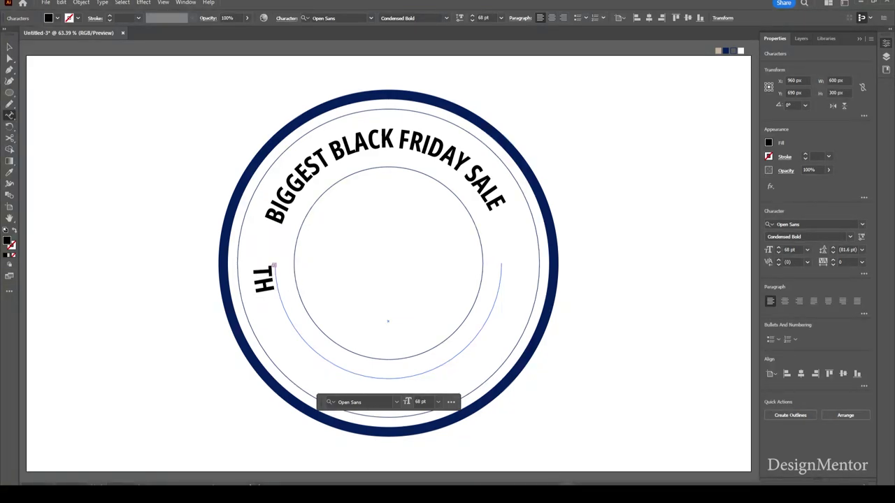
{"action": "key", "text": "BackSpace"}
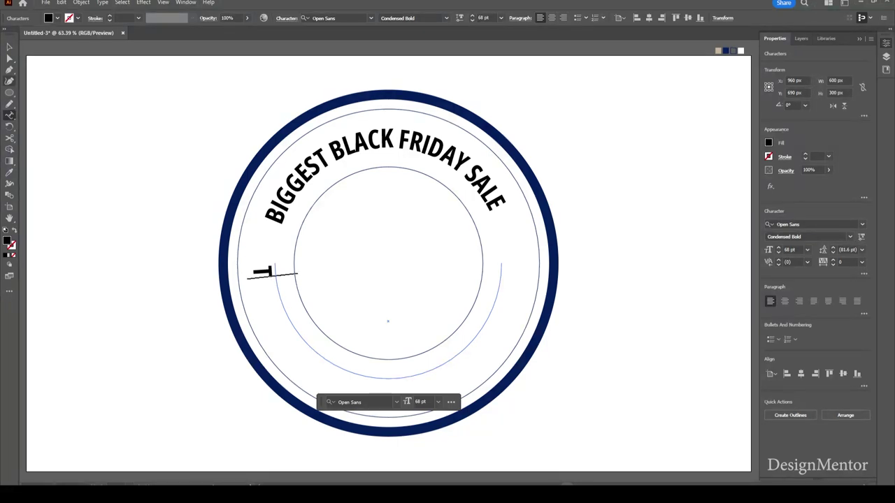
{"action": "type", "text": "V"}
{"action": "key", "text": "Escape"}
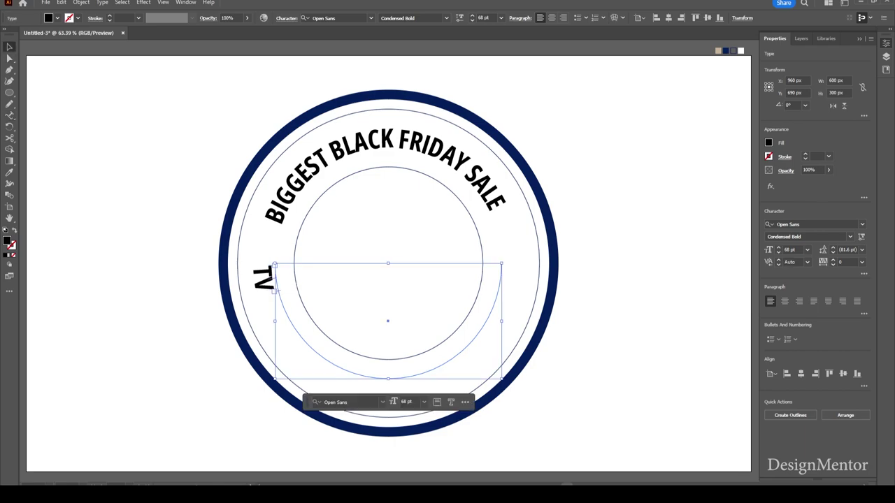
Slide the text start along the arc and replace it with 'THE BEST DEALS AND OFFERS'.
{"action": "left_click_drag", "start_coordinate": [274, 267], "coordinate": [278, 287]}
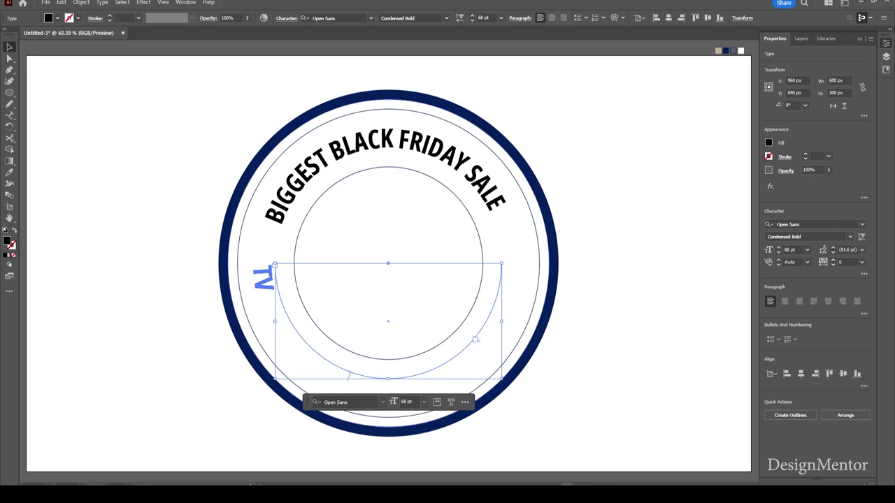
{"action": "left_click_drag", "start_coordinate": [475, 340], "coordinate": [475, 341]}
{"action": "double_click", "coordinate": [269, 280]}
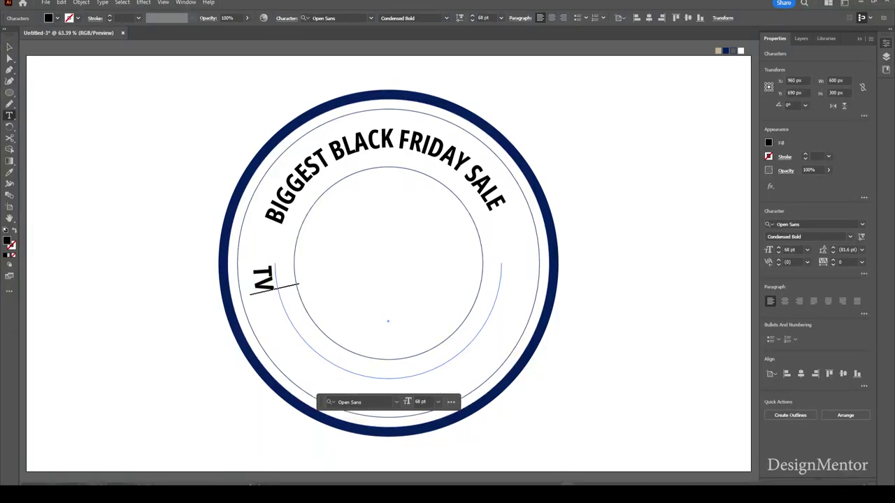
{"action": "double_click", "coordinate": [280, 293]}
{"action": "type", "text": "TH"}
{"action": "type", "text": "E BEST"}
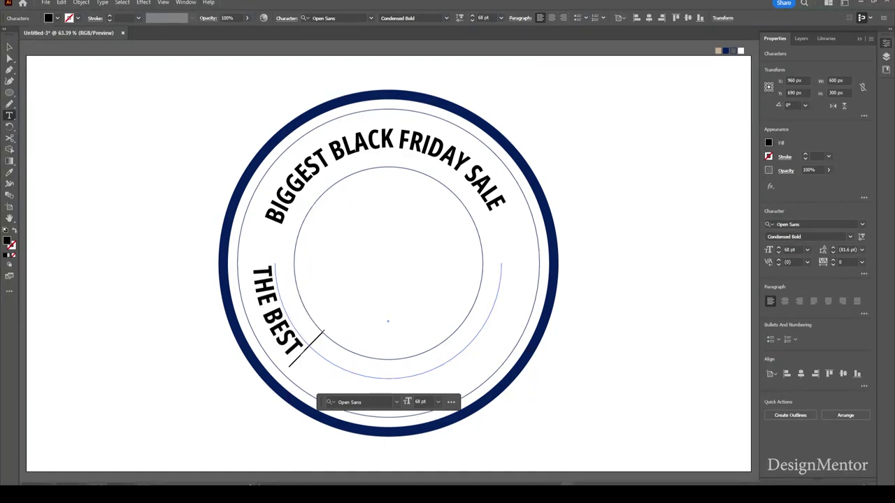
{"action": "type", "text": " DEALS AND"}
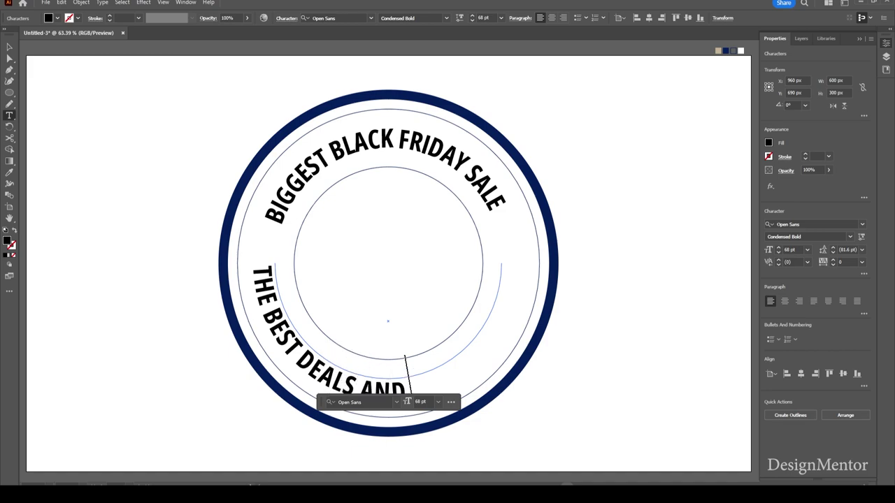
{"action": "type", "text": " OFFERS"}
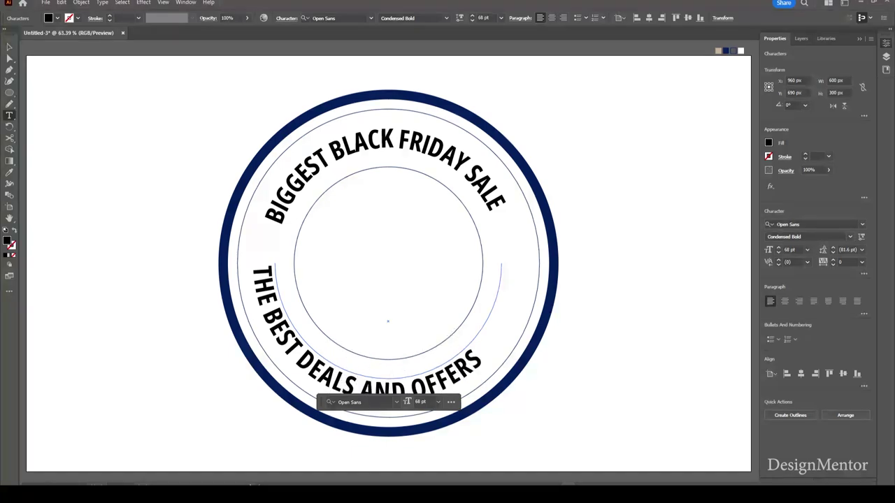
{"action": "key", "text": "Escape"}
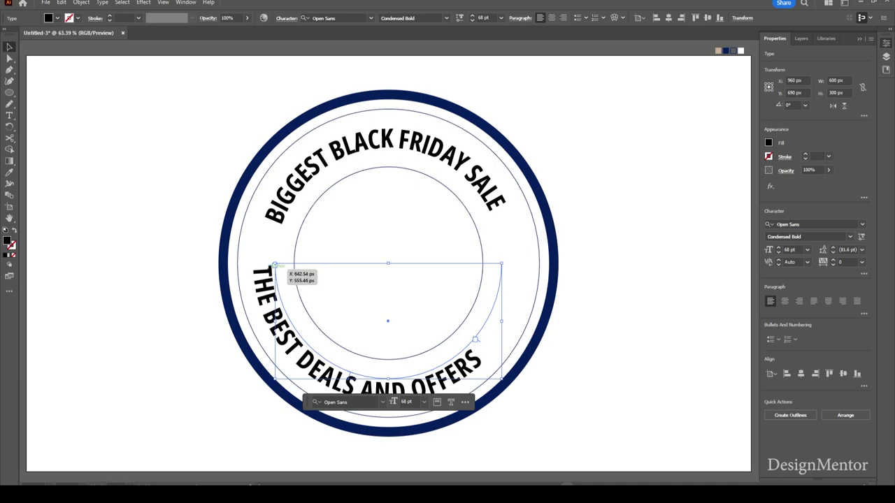
Move the bottom text's start further down the circle and extend its end so OFFERS shows.
{"action": "key", "text": "t"}
{"action": "double_click", "coordinate": [276, 266]}
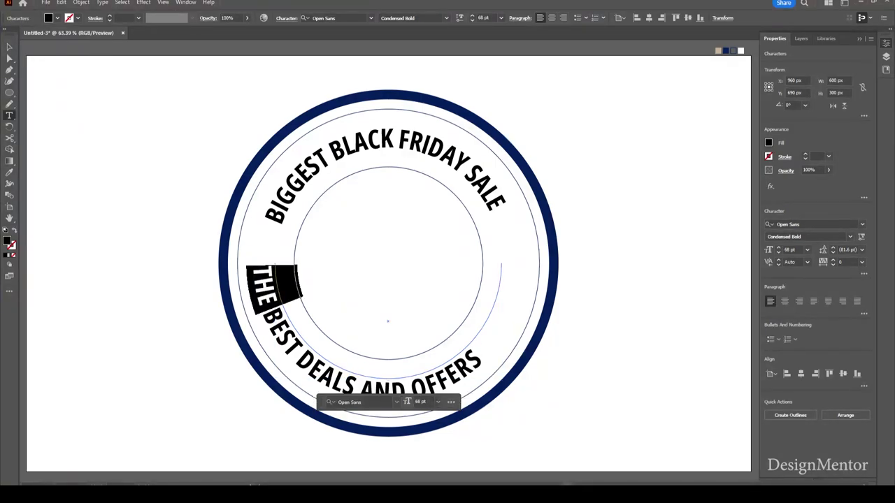
{"action": "left_click_drag", "start_coordinate": [274, 266], "coordinate": [274, 288]}
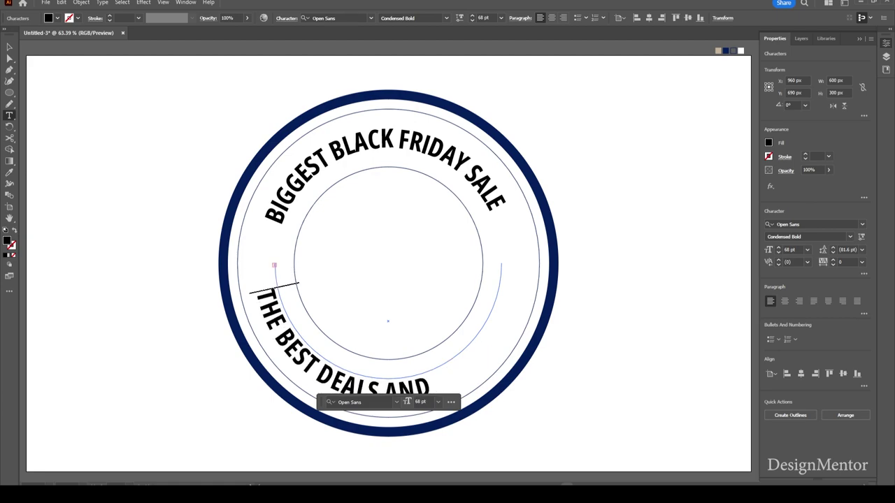
{"action": "key", "text": "Escape"}
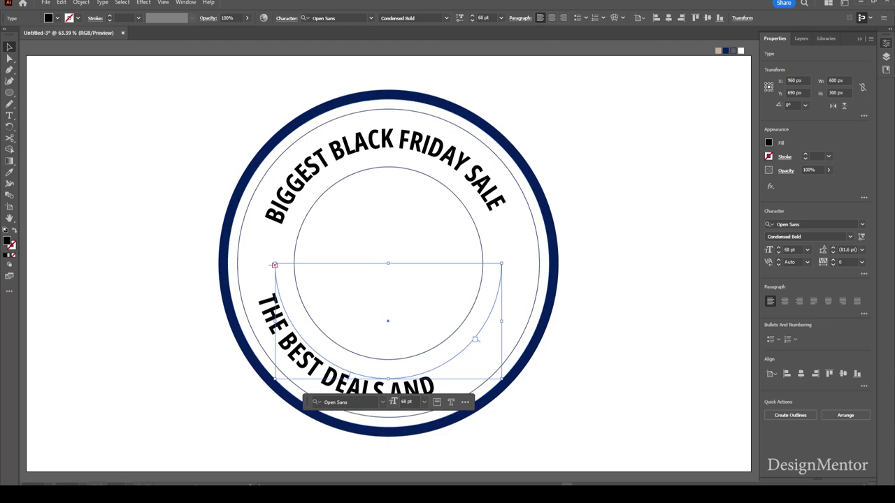
{"action": "left_click_drag", "start_coordinate": [476, 339], "coordinate": [499, 290]}
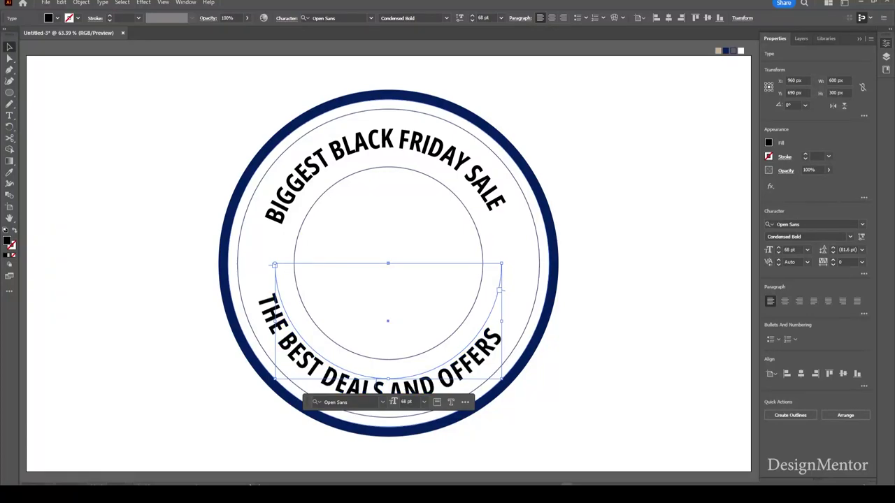
Nudge the bottom text along the circle until centred, then deselect it.
{"action": "key", "text": "t"}
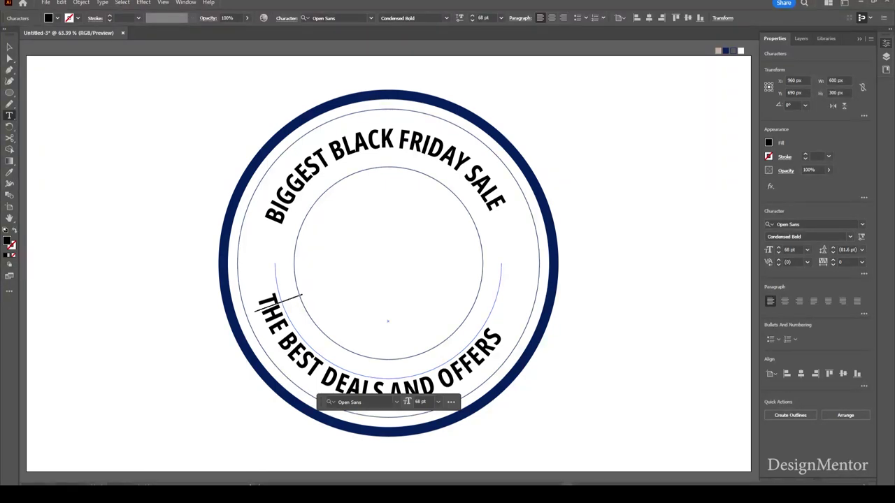
{"action": "left_click", "coordinate": [279, 302]}
{"action": "key", "text": "ctrl+a"}
{"action": "left_click", "coordinate": [279, 302]}
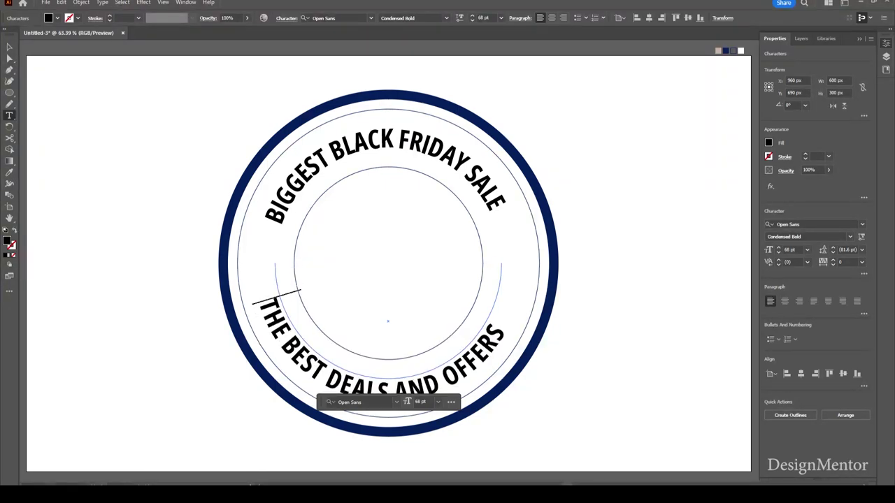
{"action": "left_click_drag", "start_coordinate": [278, 302], "coordinate": [283, 310]}
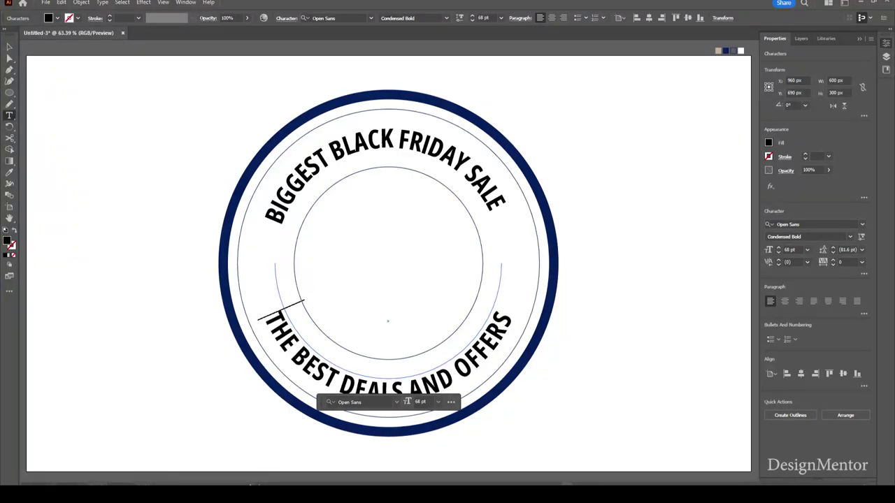
{"action": "key", "text": "Escape"}
{"action": "key", "text": "ctrl+shift+a"}
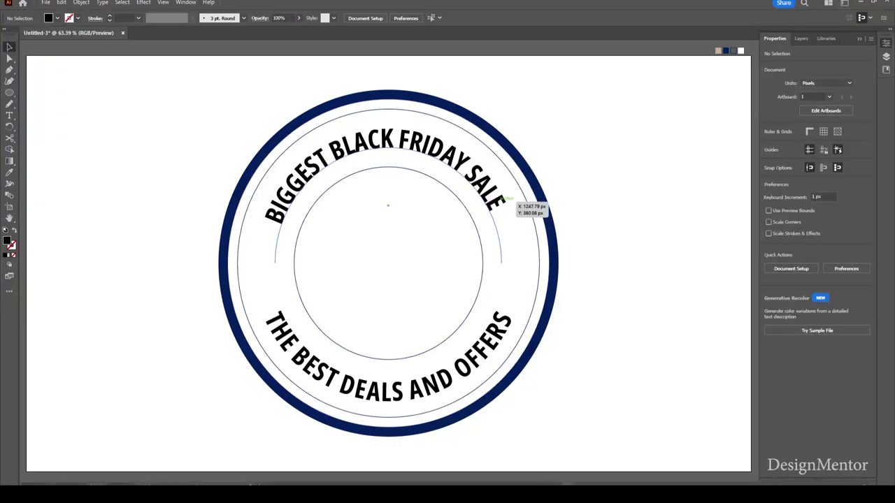
Eyedrop the ring's navy onto both BIGGEST BLACK FRIDAY SALE and the bottom curved text.
{"action": "left_click", "coordinate": [502, 200]}
{"action": "left_click", "coordinate": [501, 289], "text": "shift"}
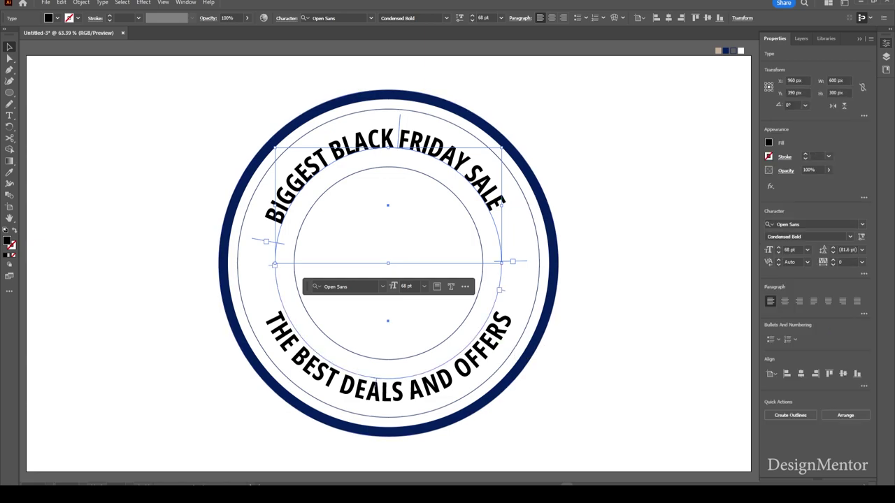
{"action": "key", "text": "i"}
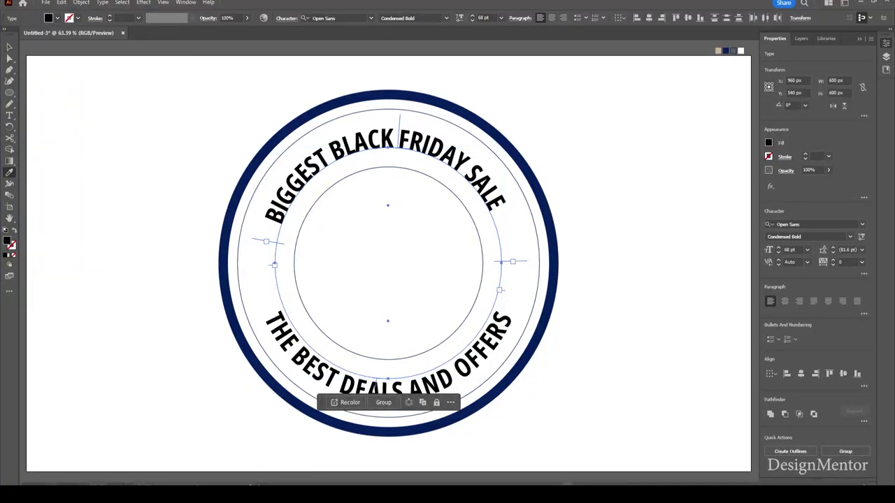
{"action": "left_click", "coordinate": [555, 264]}
{"action": "key", "text": "v"}
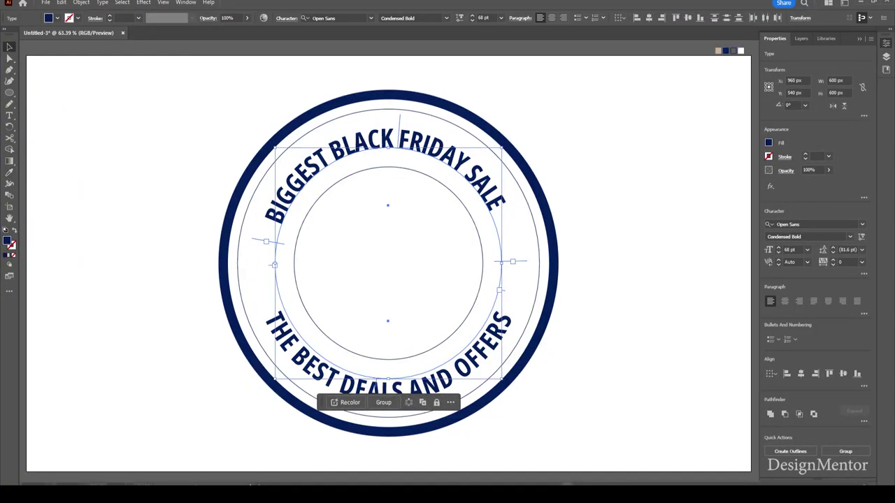
{"action": "key", "text": "ctrl+shift+a"}
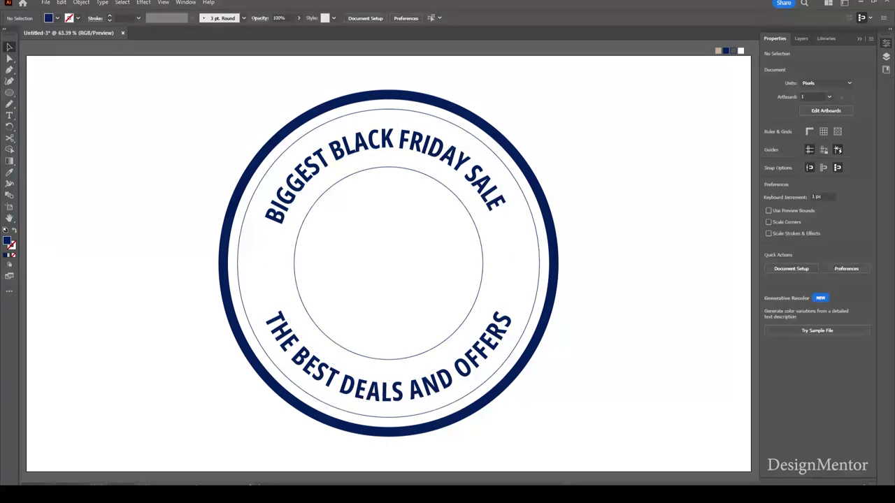
Create a five-point star with default radii at the badge centre.
{"action": "key", "text": "l"}
{"action": "right_click", "coordinate": [9, 92]}
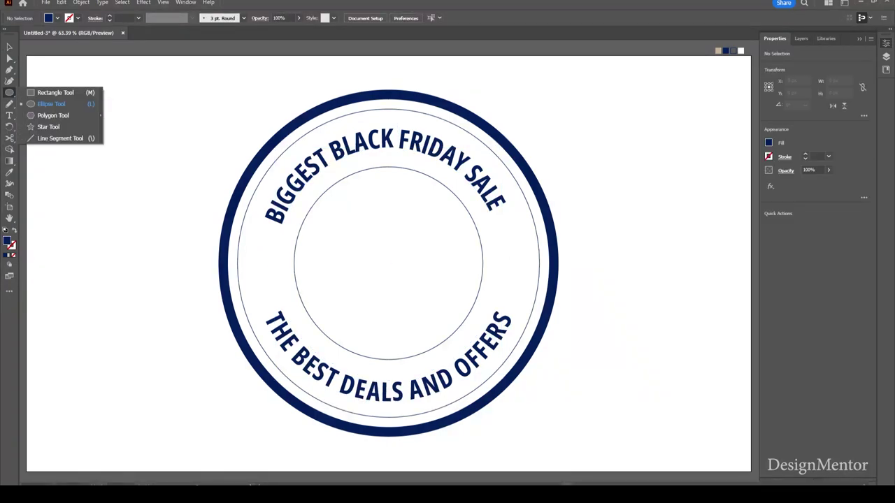
{"action": "left_click", "coordinate": [49, 126]}
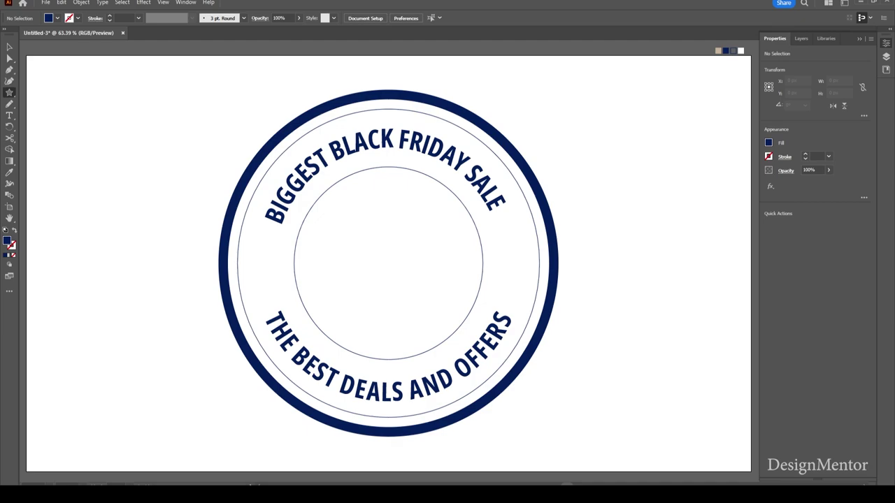
{"action": "left_click", "coordinate": [388, 264]}
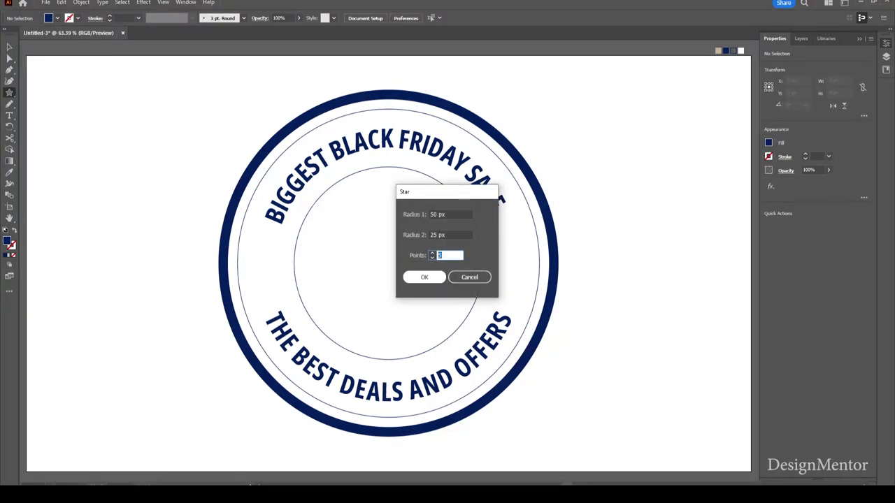
{"action": "left_click", "coordinate": [424, 277]}
Shrink the star to about 56 px, centre it on the artboard, and shift it left toward the ring.
{"action": "key", "text": "v"}
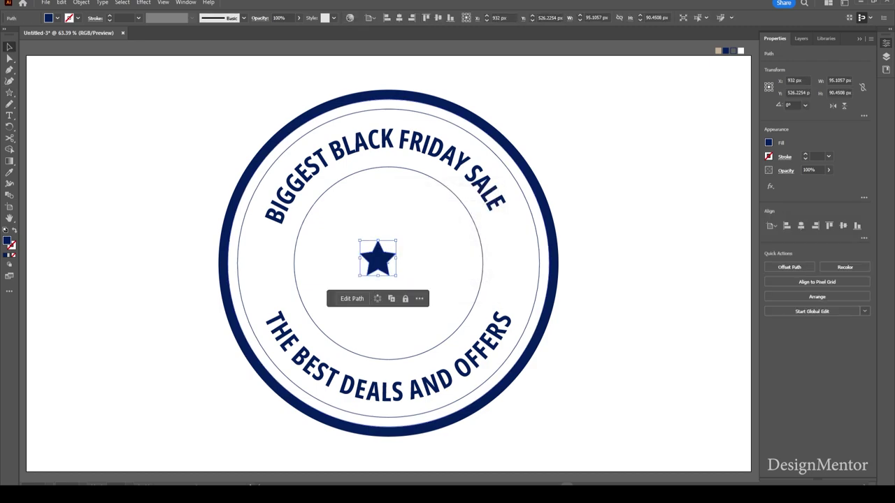
{"action": "left_click_drag", "start_coordinate": [396, 275], "coordinate": [389, 269]}
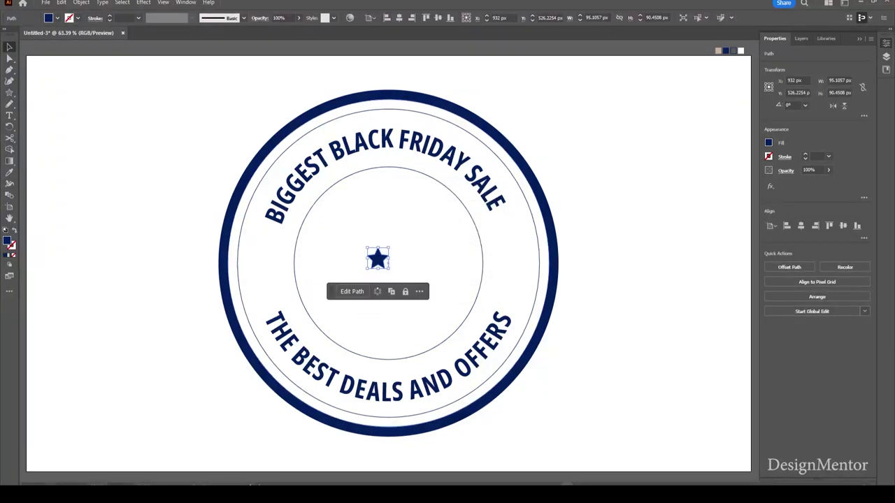
{"action": "left_click", "coordinate": [801, 226]}
{"action": "left_click", "coordinate": [843, 226]}
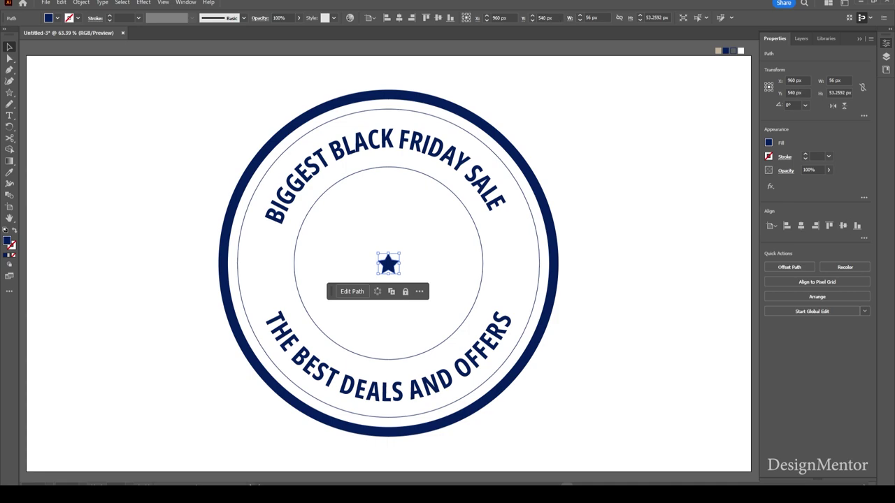
{"action": "key", "text": "shift+Left"}
{"action": "key", "text": "shift+Left"}
{"action": "key", "text": "shift+Left"}
{"action": "key", "text": "shift+Left"}
{"action": "key", "text": "shift+Left"}
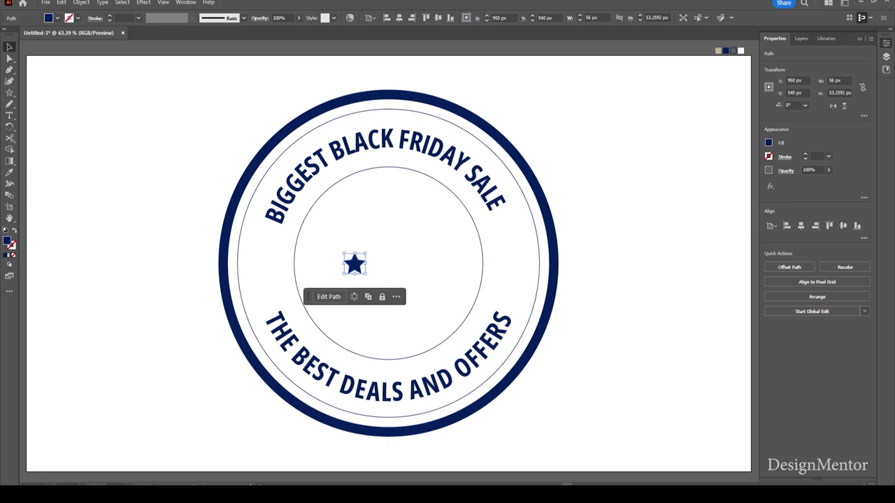
{"action": "key", "text": "shift+Left"}
{"action": "key", "text": "shift+Left"}
{"action": "key", "text": "shift+Left"}
{"action": "key", "text": "shift+Left"}
{"action": "key", "text": "shift+Left"}
{"action": "key", "text": "shift+Left"}
{"action": "key", "text": "shift+Left"}
{"action": "key", "text": "shift+Left"}
{"action": "key", "text": "shift+Left"}
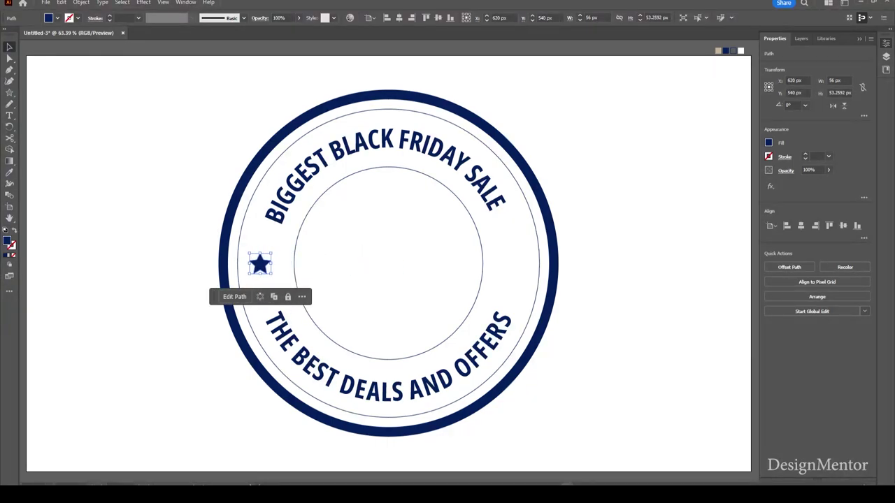
{"action": "key", "text": "shift+Right"}
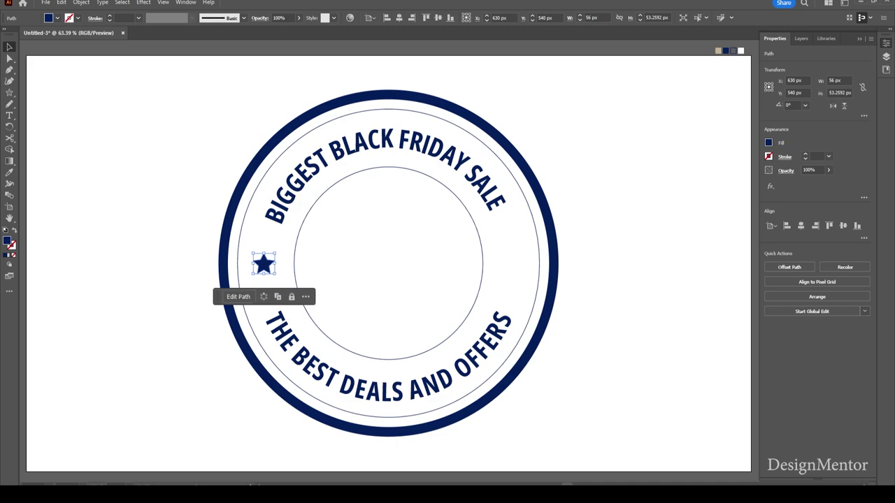
Alt-drag a copy of the star onto the badge's right side.
{"action": "key", "text": "ctrl+shift+a"}
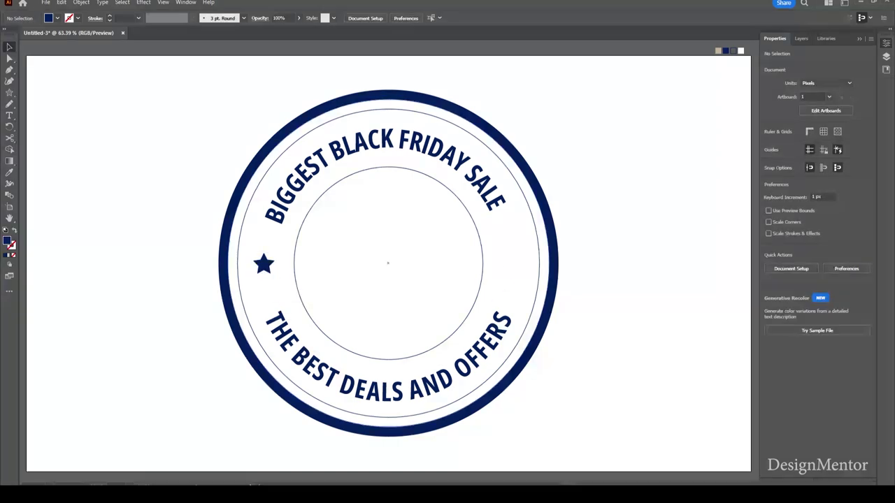
{"action": "left_click", "coordinate": [263, 264]}
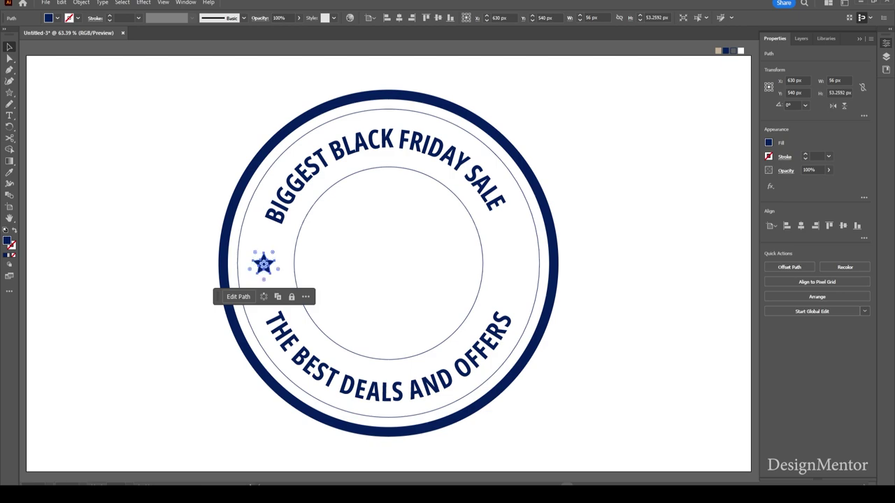
{"action": "left_click_drag", "start_coordinate": [264, 263], "coordinate": [512, 264]}
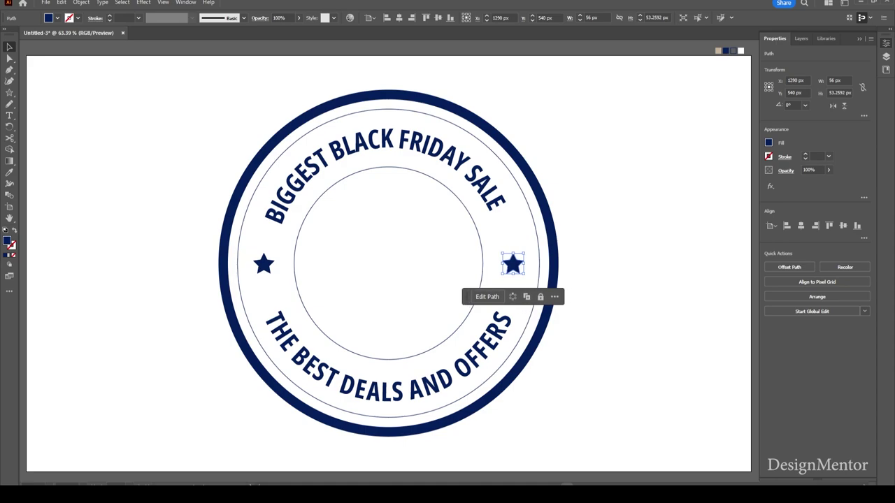
{"action": "key", "text": "ctrl+shift+a"}
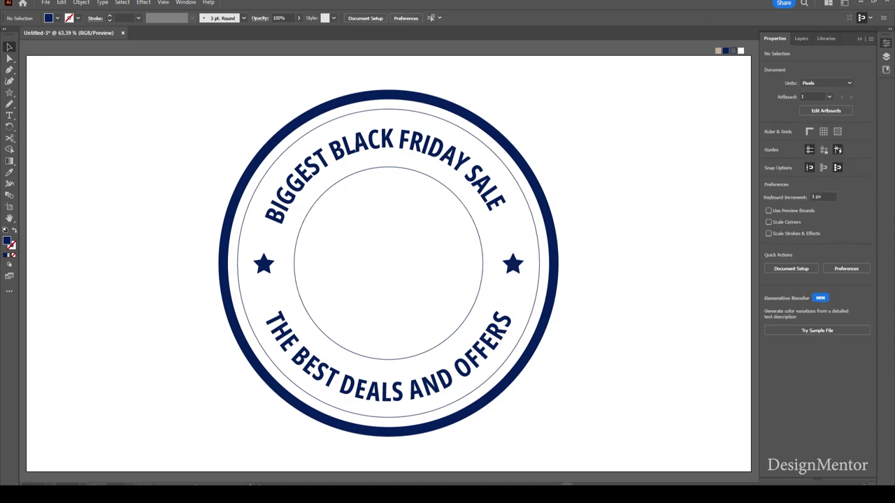
Type 20 in a new text object at the badge centre.
{"action": "left_click", "coordinate": [9, 116]}
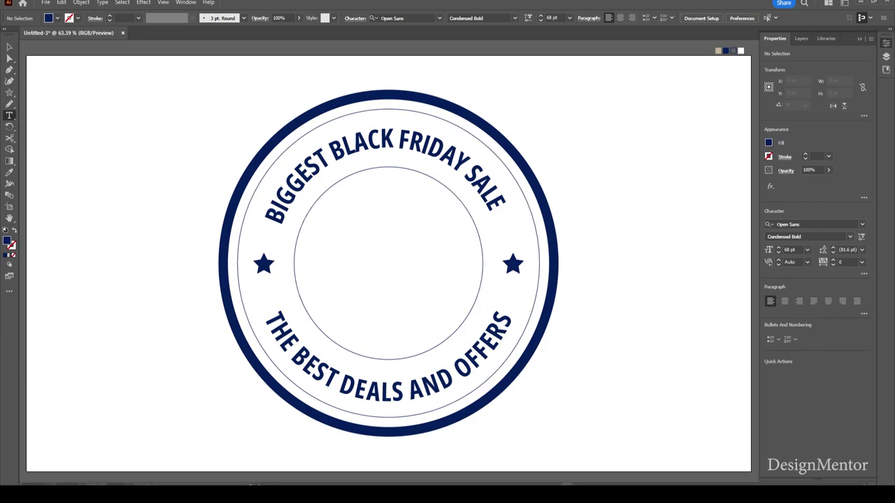
{"action": "left_click", "coordinate": [319, 269]}
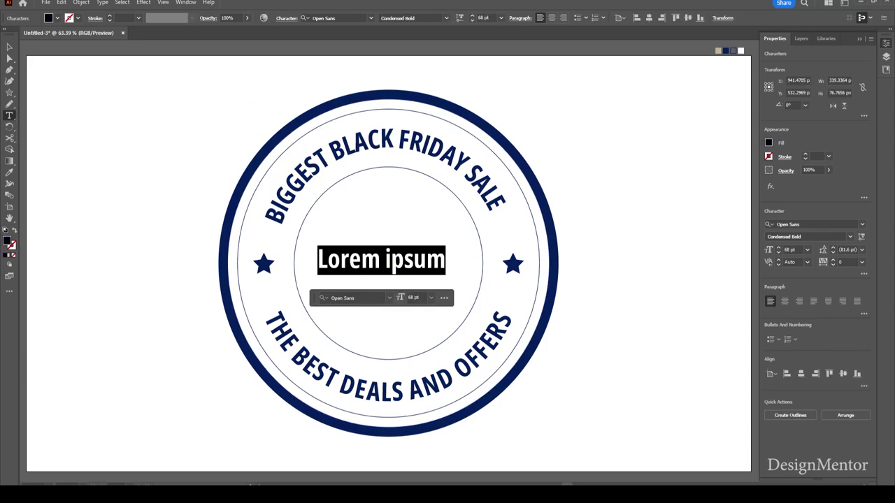
{"action": "type", "text": "20"}
{"action": "key", "text": "ctrl+a"}
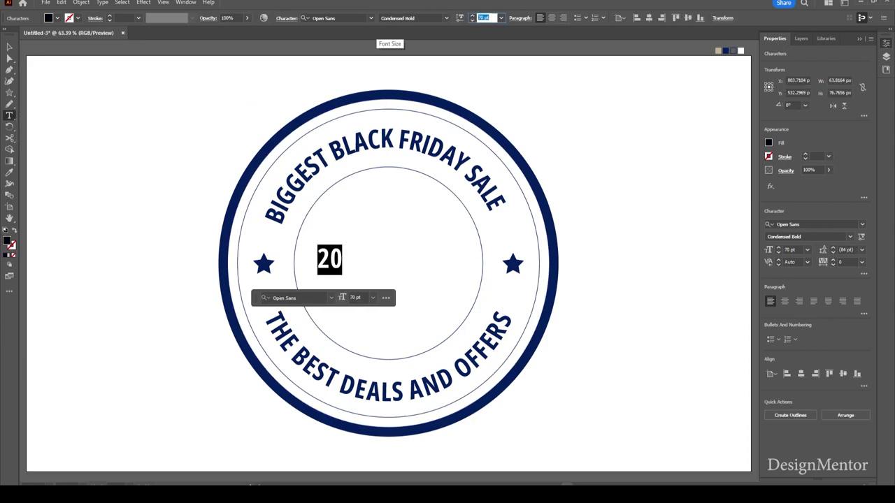
{"action": "scroll", "coordinate": [484, 18], "scroll_direction": "up", "scroll_amount": 15}
{"action": "type", "text": "220"}
{"action": "key", "text": "Escape"}
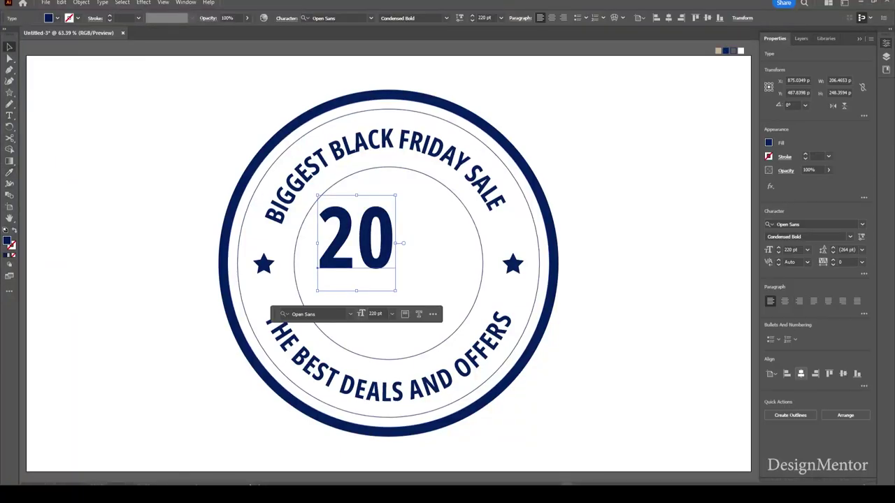
Move the 20 to the centre, shift it left, and set it to 230 pt.
{"action": "left_click_drag", "start_coordinate": [357, 234], "coordinate": [388, 254]}
{"action": "key", "text": "shift+Left"}
{"action": "key", "text": "shift+Left"}
{"action": "key", "text": "shift+Left"}
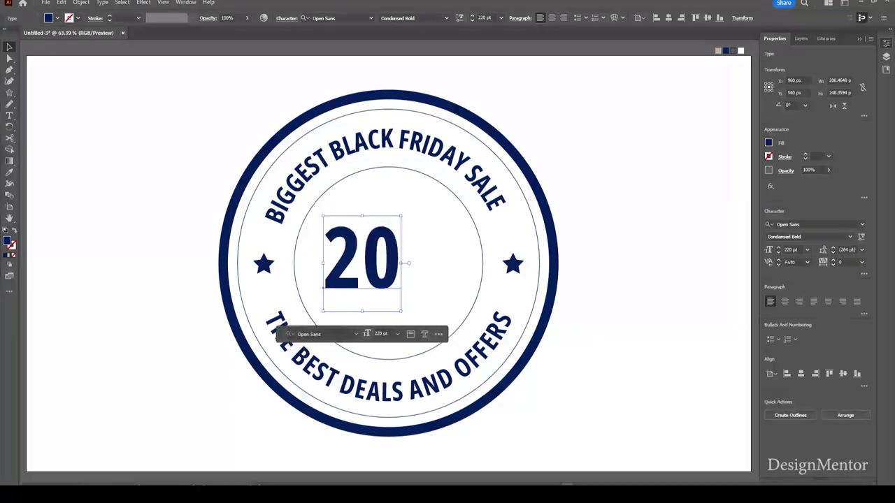
{"action": "key", "text": "shift+Left"}
{"action": "key", "text": "shift+Left"}
{"action": "key", "text": "shift+Left"}
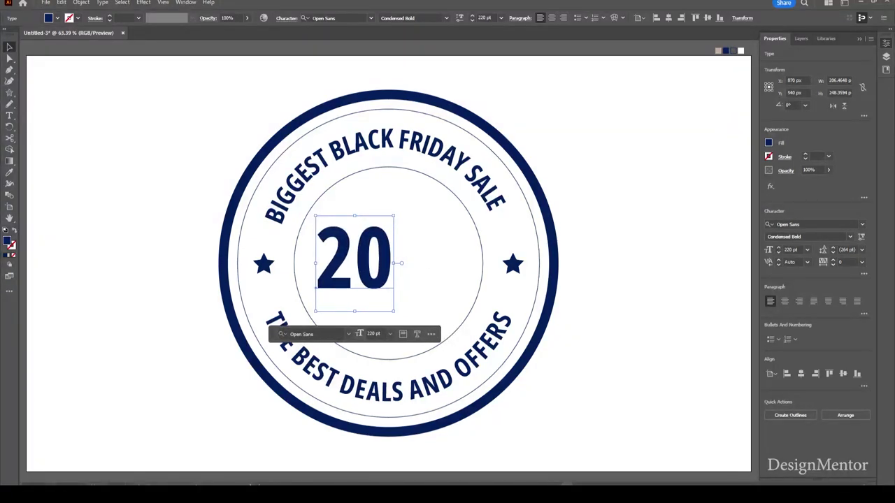
{"action": "key", "text": "Return"}
{"action": "type", "text": "230"}
{"action": "key", "text": "Return"}
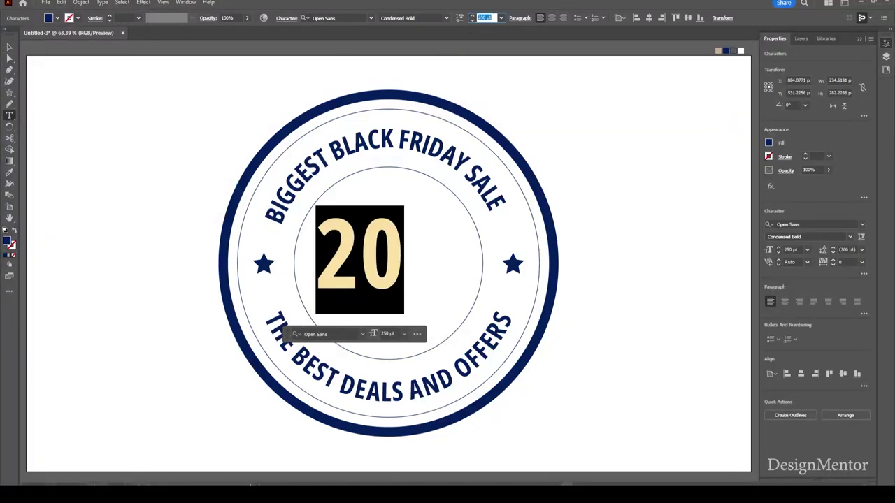
{"action": "key", "text": "Escape"}
Duplicate the 20, retype the copy as % at 150 pt, and place it right of the 20.
{"action": "key", "text": "alt+shift+Right"}
{"action": "key", "text": "shift+Right"}
{"action": "key", "text": "shift+Right"}
{"action": "key", "text": "shift+Right"}
{"action": "key", "text": "shift+Right"}
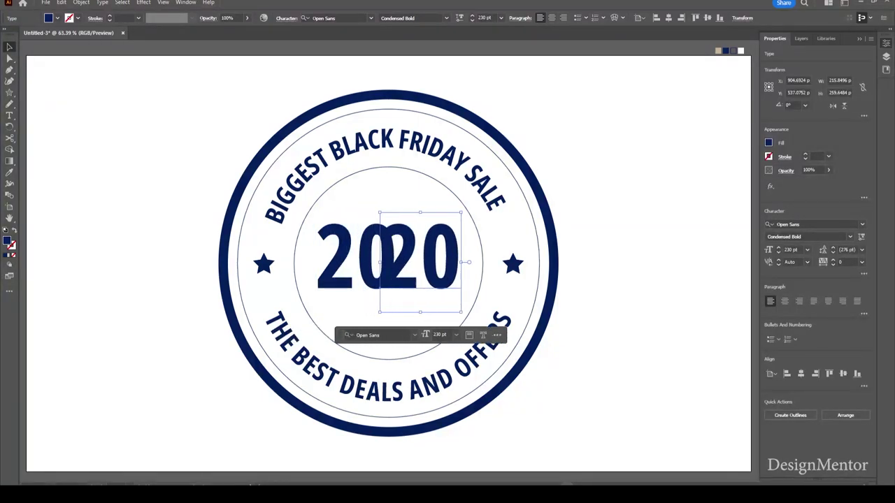
{"action": "key", "text": "Return"}
{"action": "type", "text": "%"}
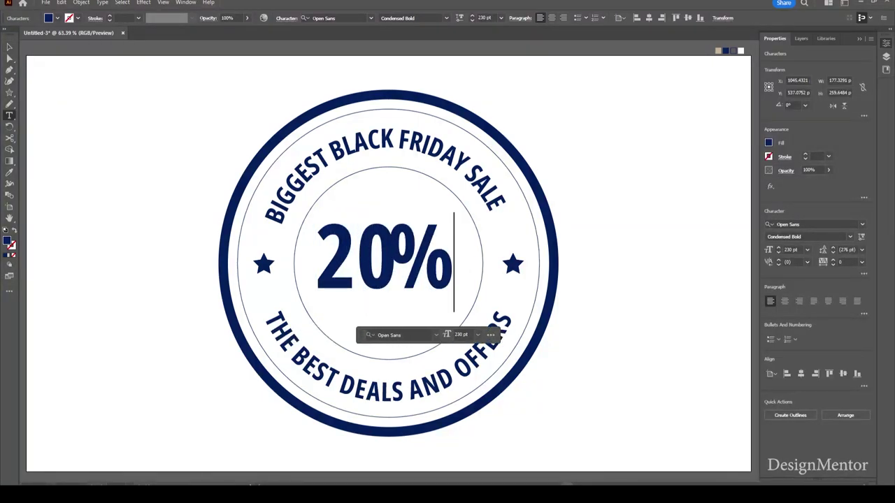
{"action": "key", "text": "ctrl+a"}
{"action": "type", "text": "150"}
{"action": "key", "text": "Return"}
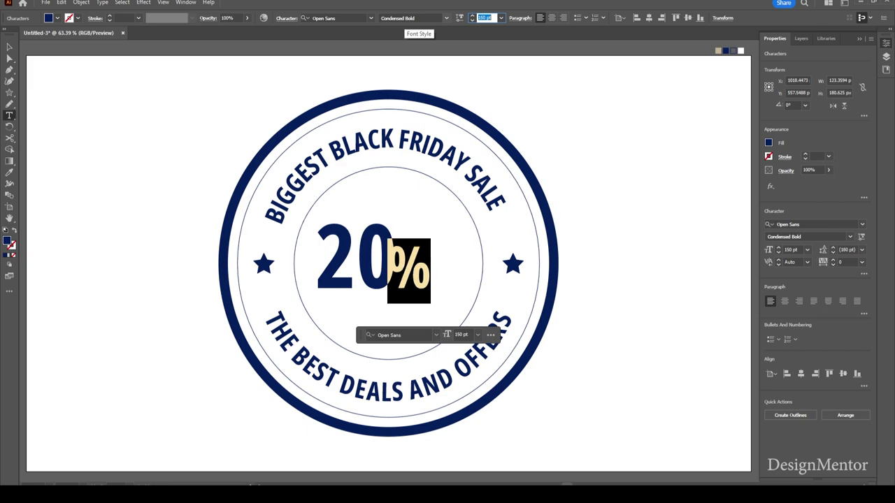
{"action": "key", "text": "Escape"}
{"action": "key", "text": "ctrl+shift+a"}
{"action": "left_click", "coordinate": [410, 260]}
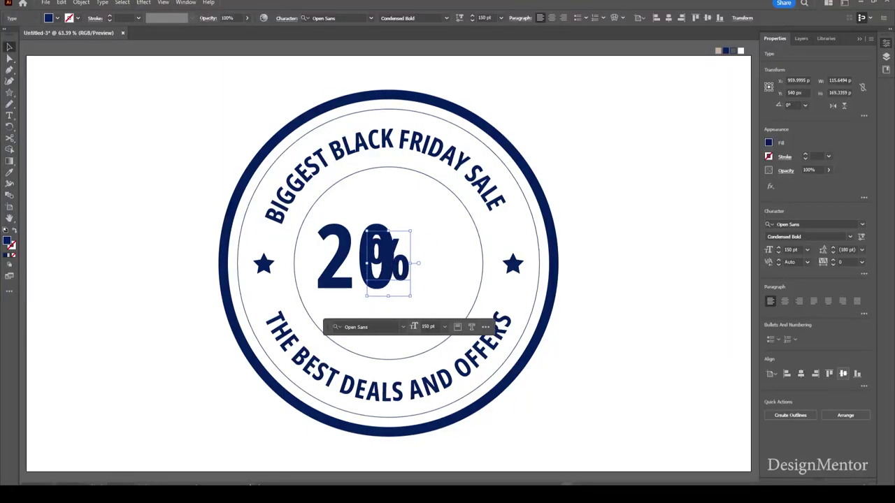
{"action": "key", "text": "shift+Right"}
{"action": "key", "text": "shift+Right"}
{"action": "key", "text": "shift+Right"}
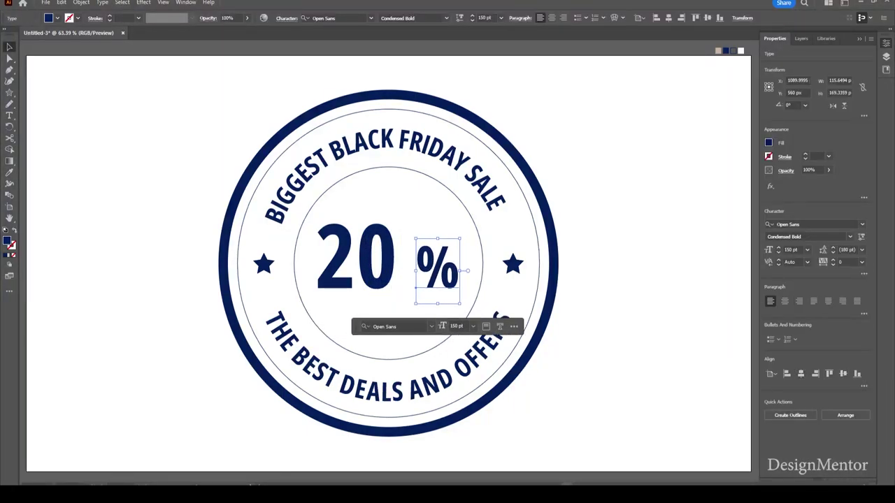
Enlarge the 20 to 270 pt.
{"action": "double_click", "coordinate": [356, 259]}
{"action": "key", "text": "ctrl+a"}
{"action": "key", "text": "ctrl+shift+period"}
{"action": "key", "text": "ctrl+shift+period"}
{"action": "key", "text": "ctrl+shift+period"}
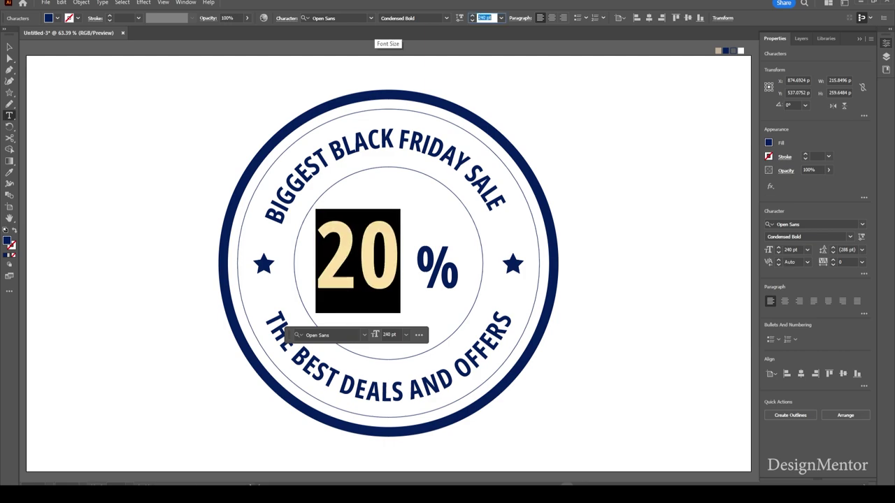
{"action": "key", "text": "ctrl+shift+period"}
{"action": "key", "text": "ctrl+shift+period"}
{"action": "key", "text": "ctrl+shift+period"}
{"action": "key", "text": "Escape"}
Convert the 20 to outlines and centre it on the artboard.
{"action": "right_click", "coordinate": [379, 216]}
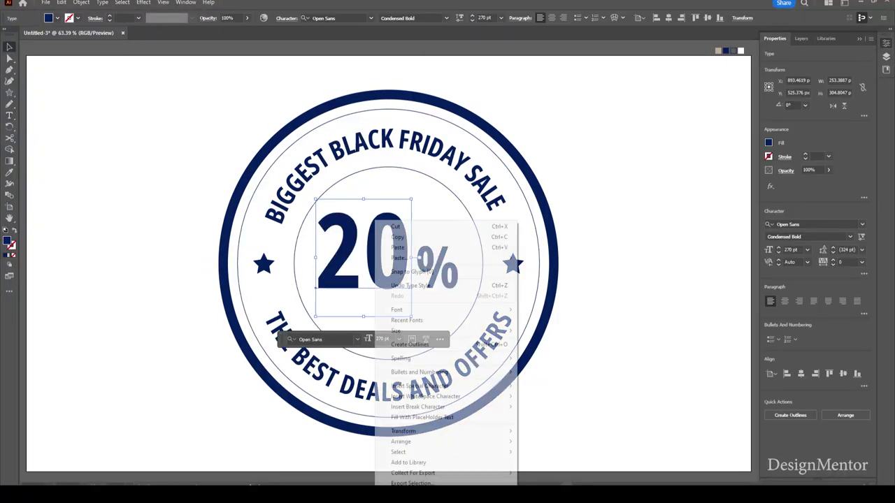
{"action": "left_click", "coordinate": [419, 343]}
{"action": "left_click", "coordinate": [801, 225]}
{"action": "key", "text": "ctrl+z"}
{"action": "left_click", "coordinate": [843, 225]}
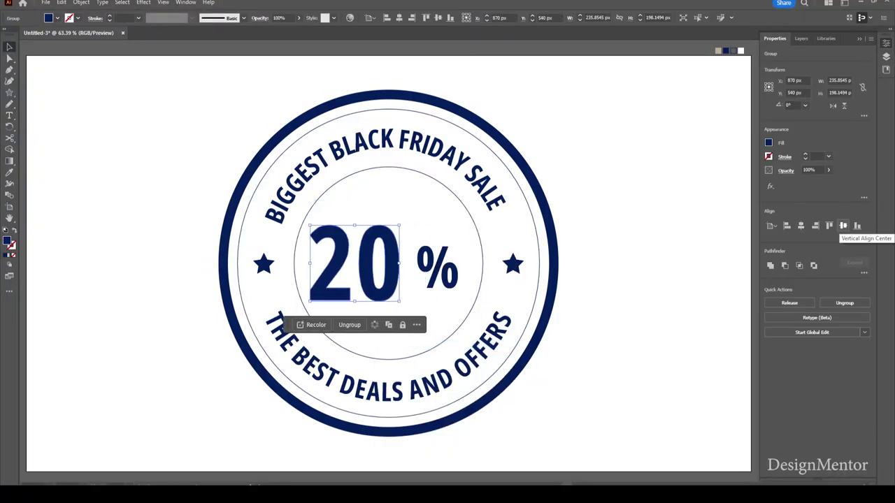
{"action": "left_click", "coordinate": [437, 269]}
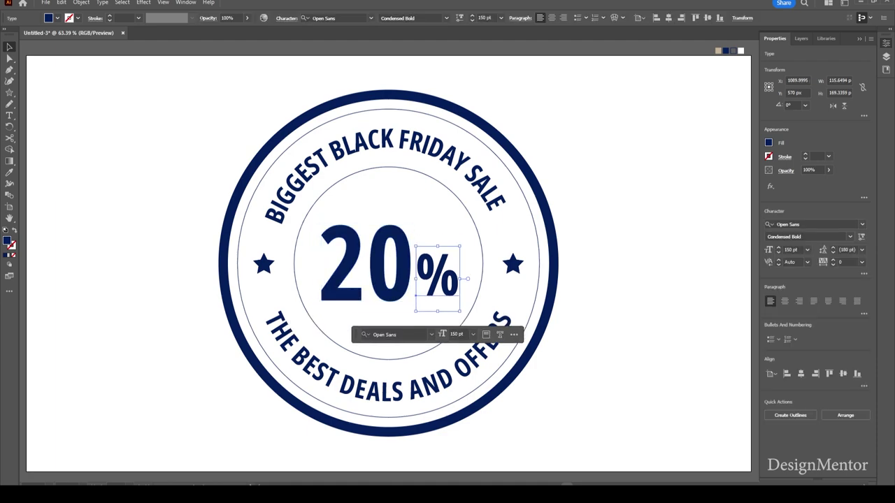
{"action": "key", "text": "ctrl+shift+a"}
Type EXTRA in a new text object above the 20%.
{"action": "key", "text": "t"}
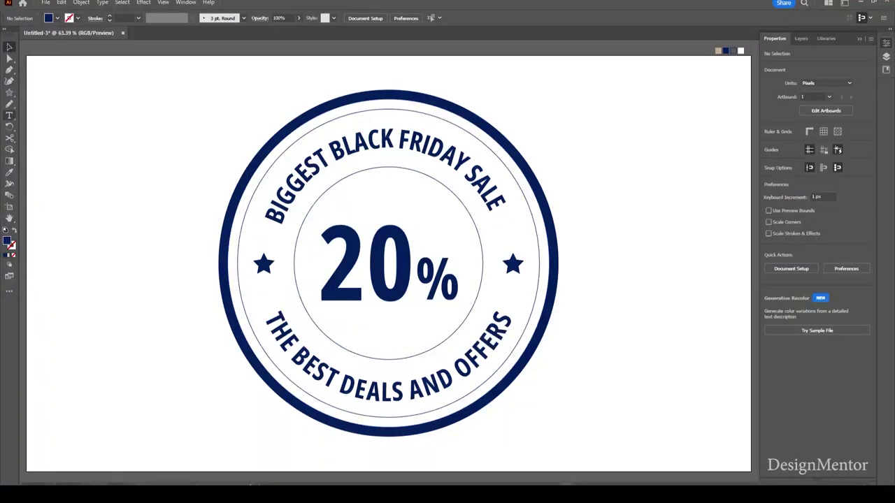
{"action": "left_click", "coordinate": [342, 203]}
{"action": "key", "text": "BackSpace"}
{"action": "type", "text": "Extra"}
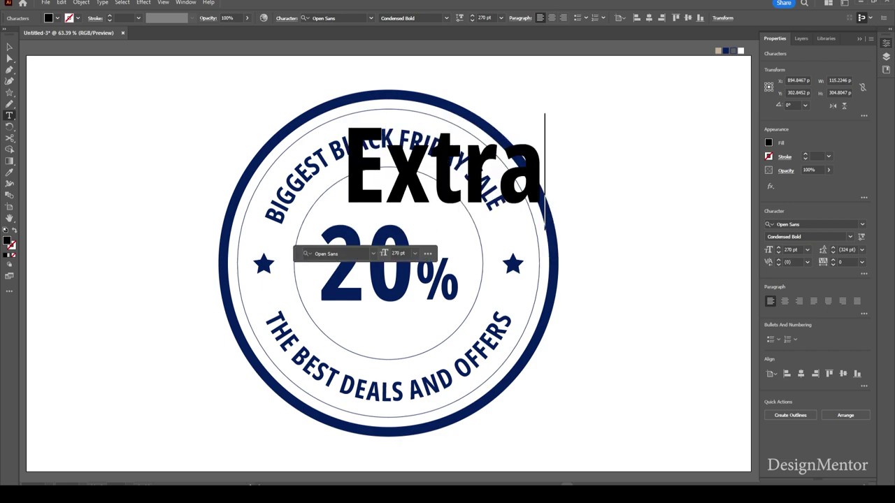
{"action": "key", "text": "BackSpace"}
{"action": "key", "text": "BackSpace"}
{"action": "key", "text": "BackSpace"}
{"action": "type", "text": "EXTRA"}
{"action": "key", "text": "ctrl+a"}
Set EXTRA to Condensed SemiBold at 90 pt and centre it just above the 20%.
{"action": "left_click", "coordinate": [446, 18]}
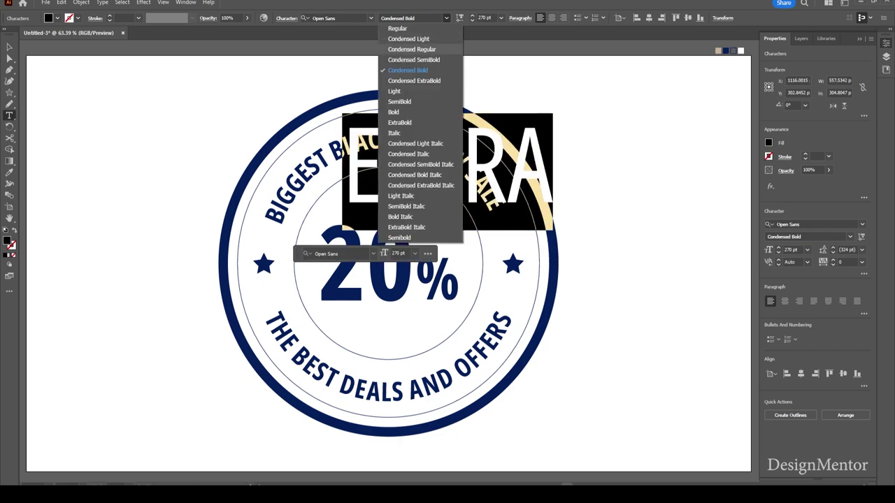
{"action": "left_click", "coordinate": [409, 49]}
{"action": "left_click", "coordinate": [501, 17]}
{"action": "left_click", "coordinate": [485, 18]}
{"action": "type", "text": "200"}
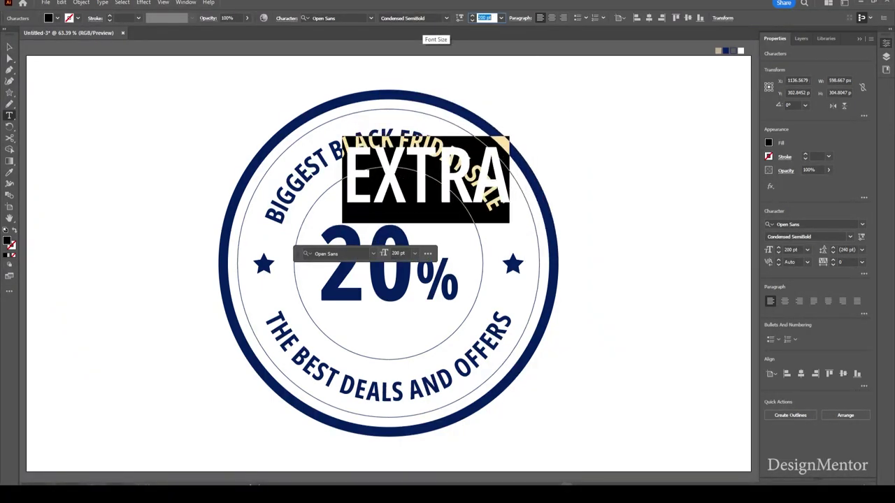
{"action": "key", "text": "shift+Down"}
{"action": "key", "text": "shift+Down"}
{"action": "key", "text": "shift+Down"}
{"action": "key", "text": "Escape"}
{"action": "left_click_drag", "start_coordinate": [394, 186], "coordinate": [409, 207]}
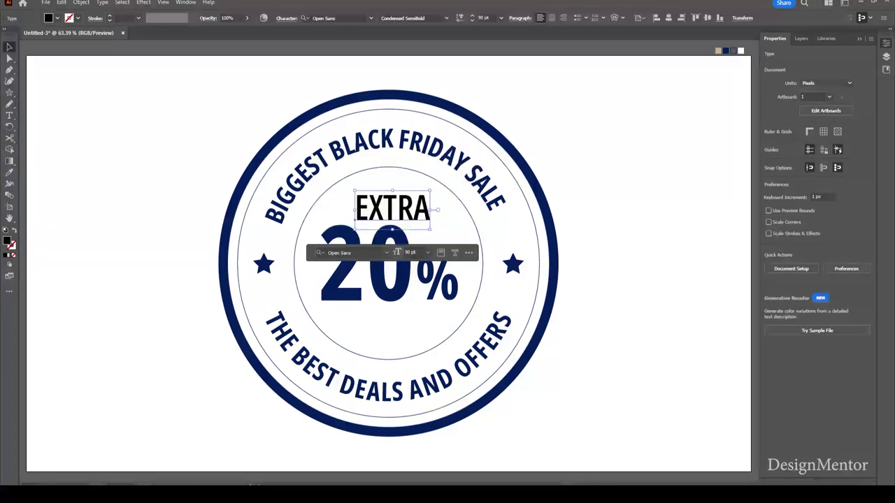
{"action": "key", "text": "shift+Left"}
Give EXTRA the 20's navy colour and switch it to Condensed Regular.
{"action": "left_click", "coordinate": [726, 50]}
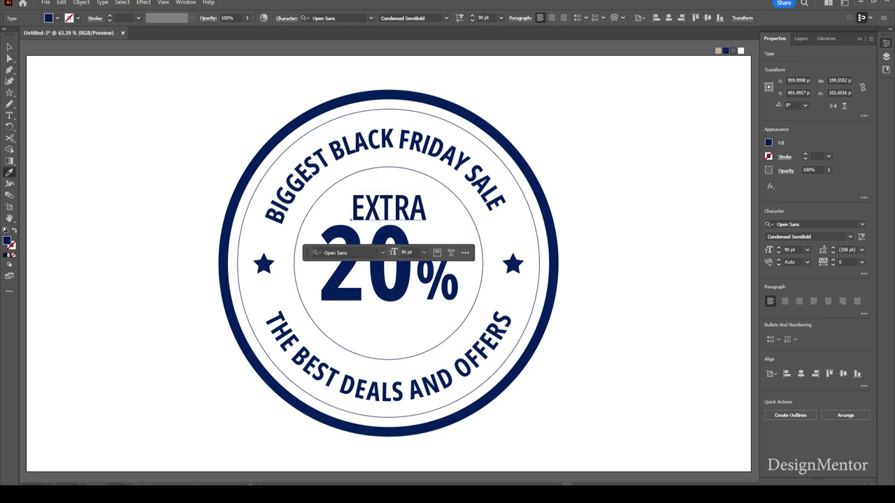
{"action": "left_click", "coordinate": [10, 47]}
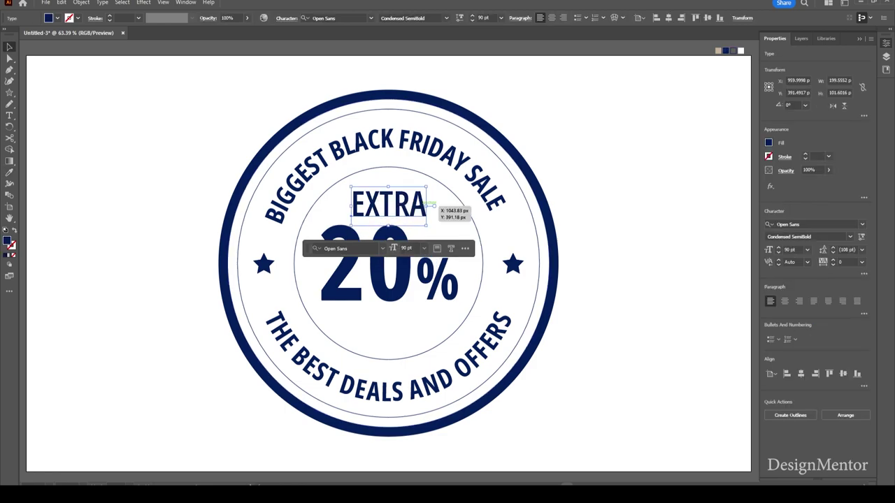
{"action": "left_click", "coordinate": [445, 18]}
{"action": "left_click", "coordinate": [416, 44]}
Copy EXTRA below the 20%, retype it as OFF, and centre it.
{"action": "left_click_drag", "start_coordinate": [385, 204], "coordinate": [386, 327]}
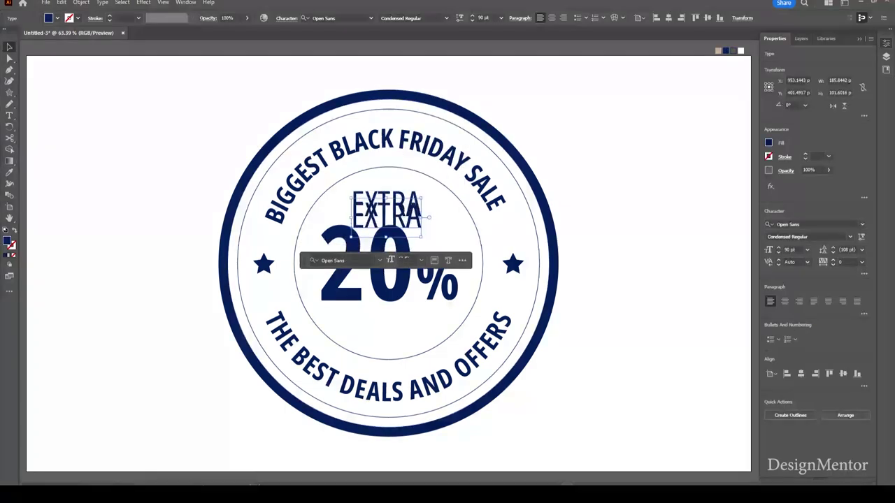
{"action": "double_click", "coordinate": [386, 328]}
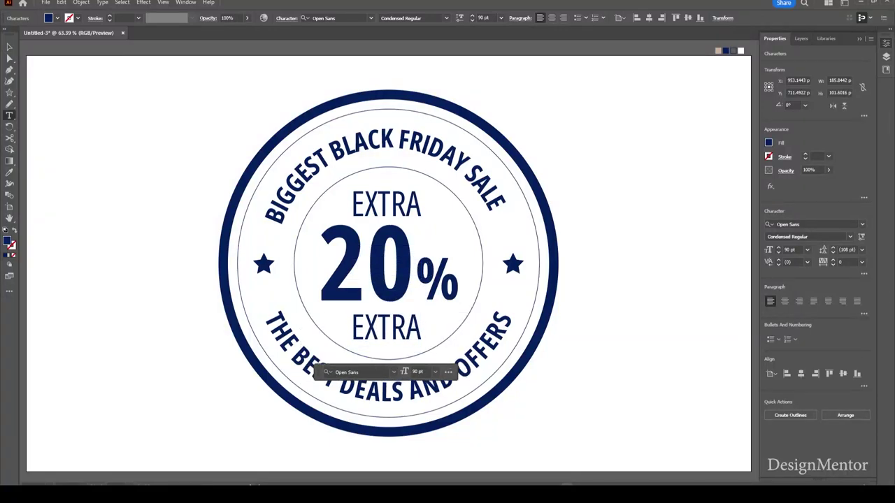
{"action": "key", "text": "ctrl+a"}
{"action": "key", "text": "BackSpace"}
{"action": "type", "text": "OFF"}
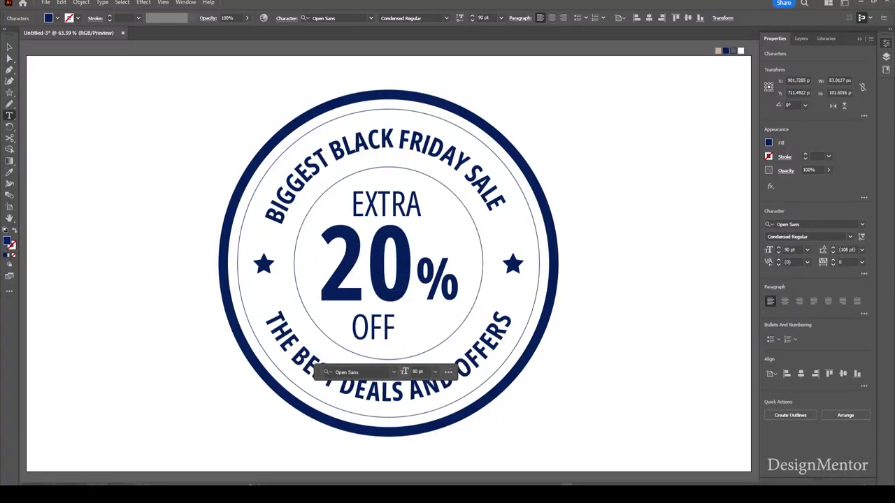
{"action": "key", "text": "Escape"}
{"action": "left_click", "coordinate": [787, 373]}
{"action": "left_click", "coordinate": [273, 272]}
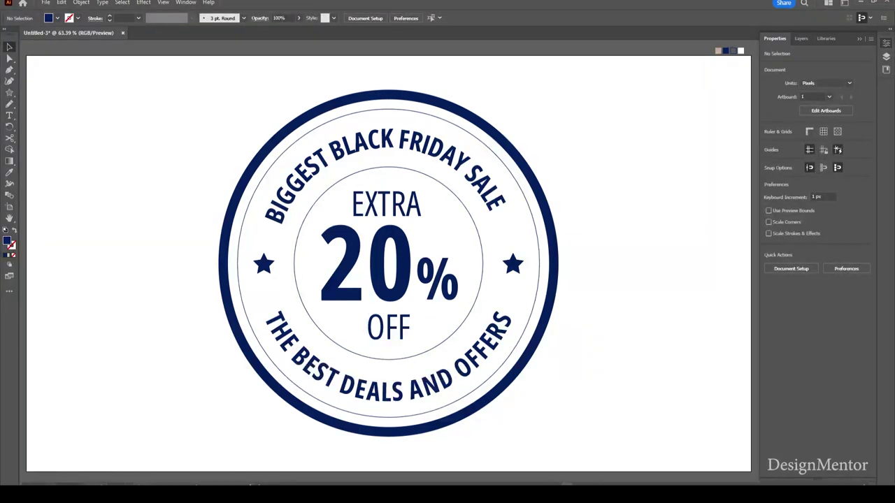